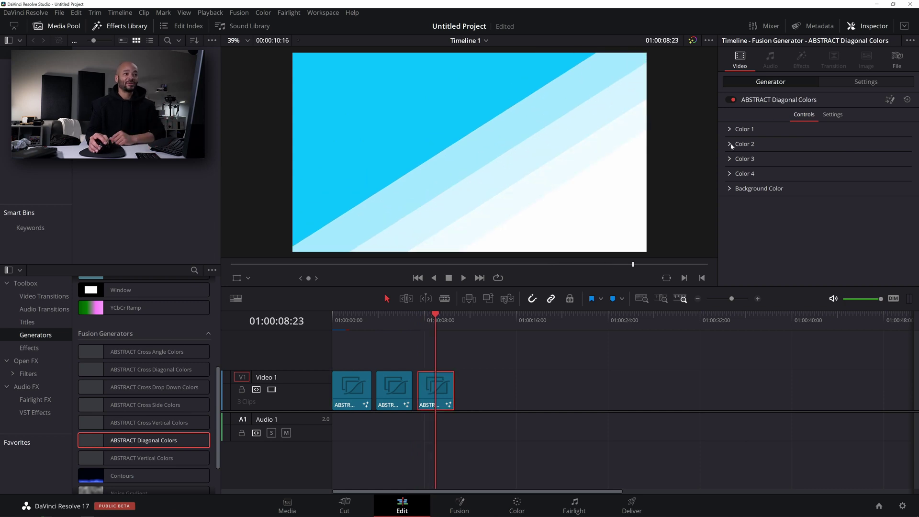
Change Color 2 of the ABSTRACT Diagonal Colors generator to dark red with hue 0.0, saturation 0.934 and value 0.677.
left_click(729, 144)
left_click(797, 169)
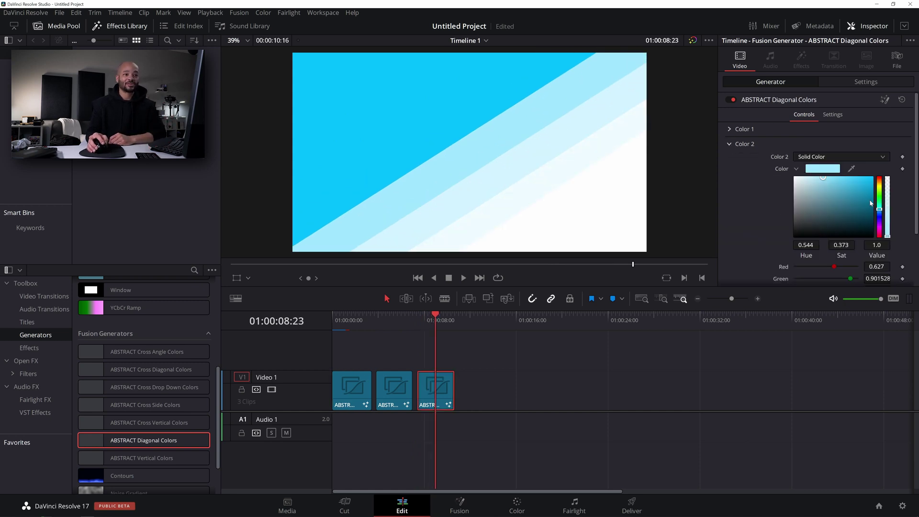
left_click(868, 196)
left_click_drag(879, 209, 879, 178)
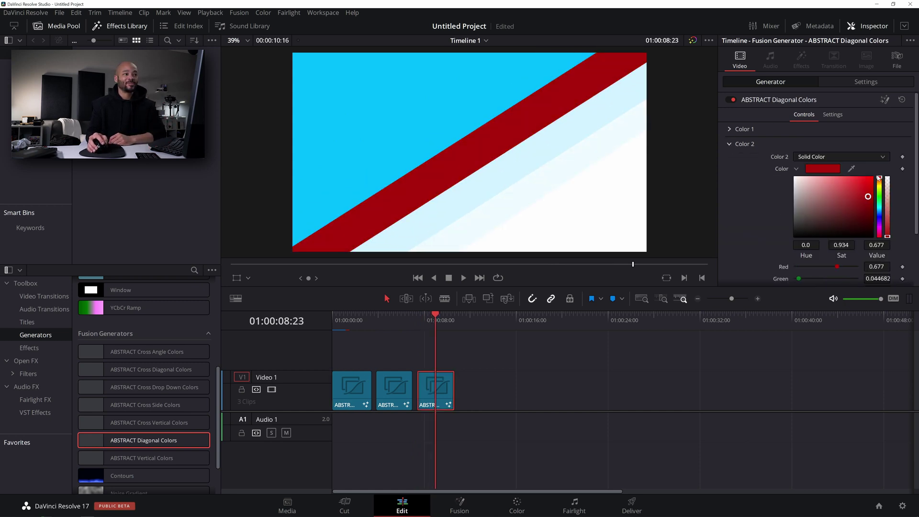
left_click(735, 144)
Change Color 3 of the diagonal generator to a slightly lighter red with hue 0.0, saturation 0.843 and value 0.717.
left_click(732, 158)
left_click(796, 183)
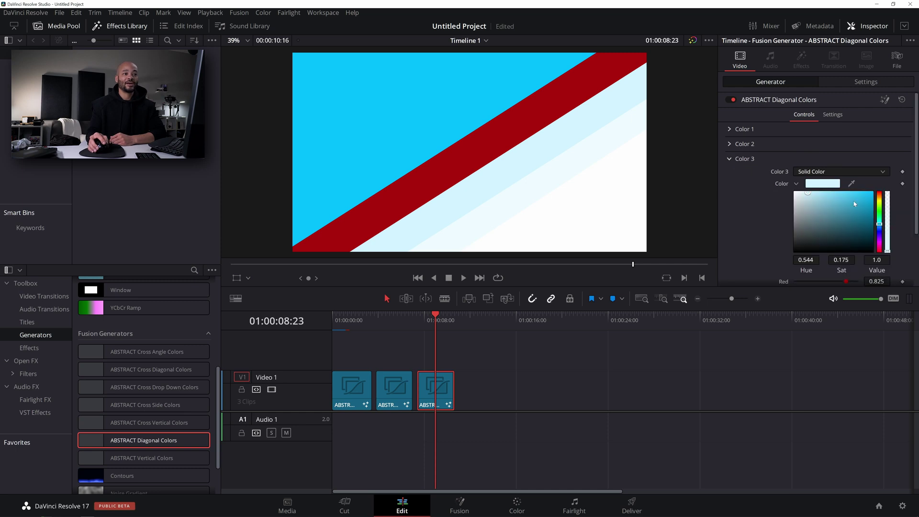
left_click(860, 208)
left_click_drag(879, 225, 879, 193)
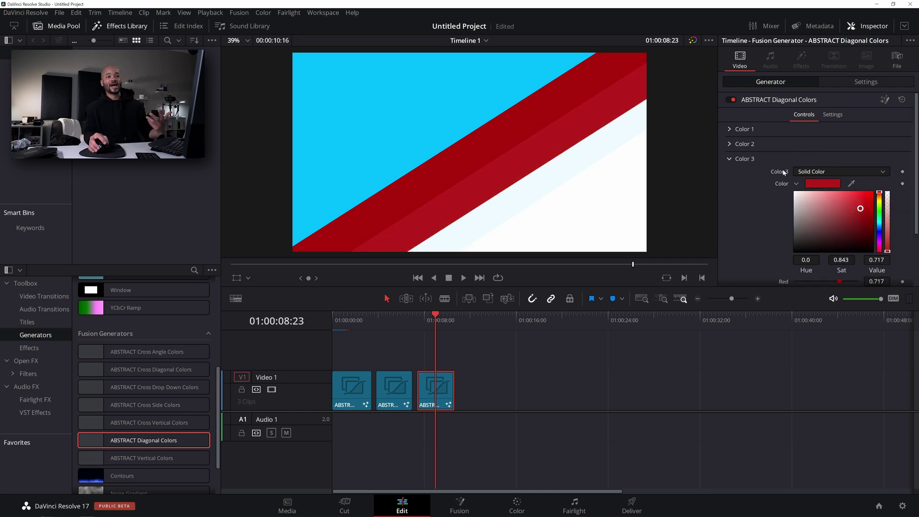
left_click(730, 160)
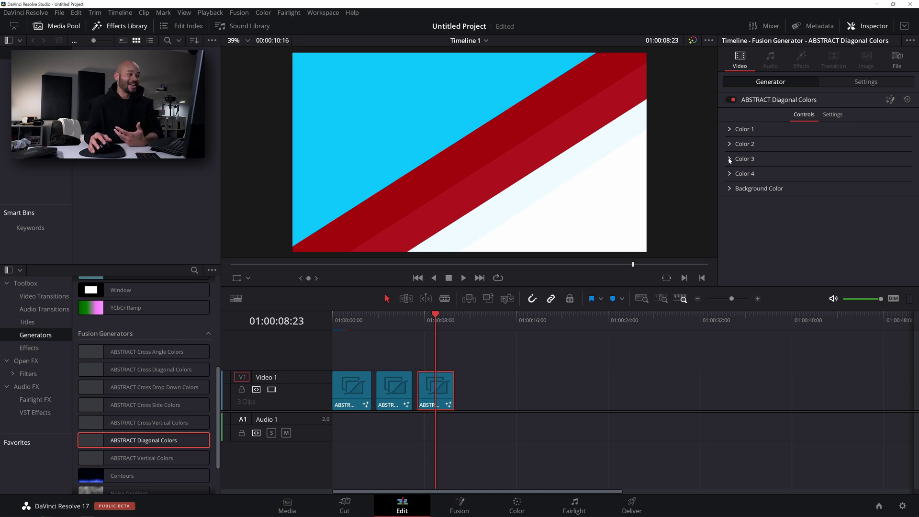
Add a Solid Color generator to Video 1 at 01:00:14:06 and set its color to white.
mouse_move(484, 321)
left_mouse_down()
mouse_move(428, 324)
mouse_move(484, 324)
left_mouse_up()
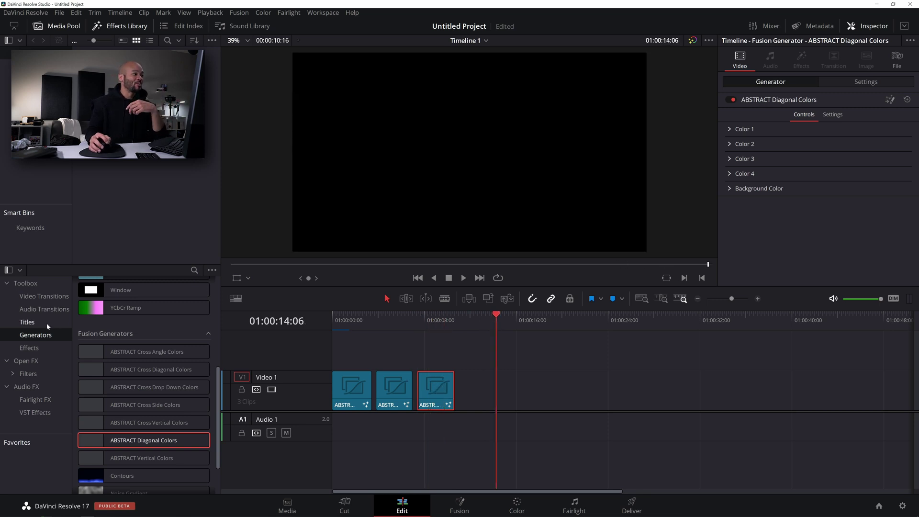
scroll(120, 354, "up", 3)
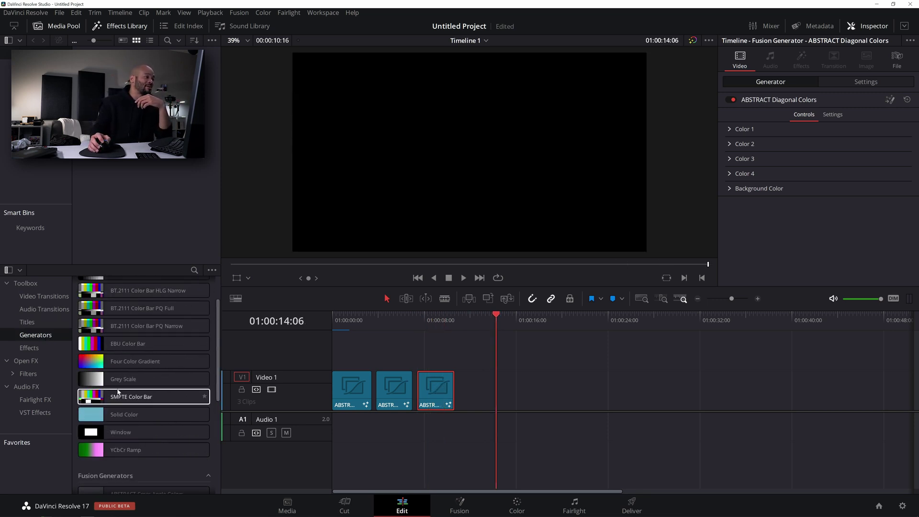
left_click_drag(112, 414, 517, 398)
left_click(793, 114)
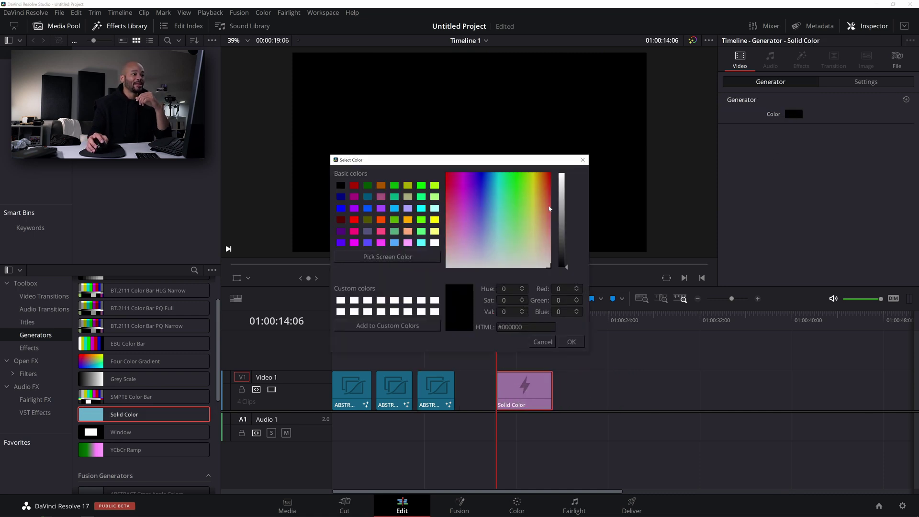
left_click_drag(562, 181, 570, 165)
left_click(576, 344)
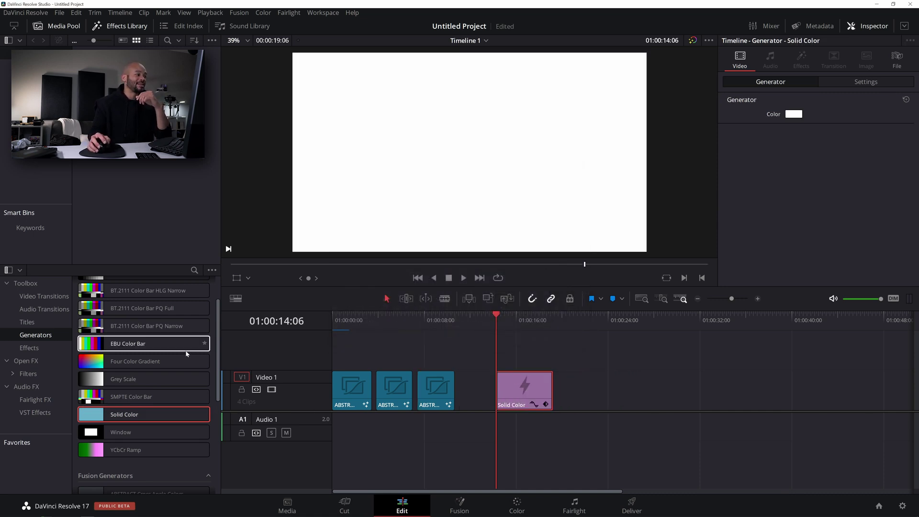
Apply the Slide video transition to the start of the Solid Color clip and select the transition.
left_click(44, 296)
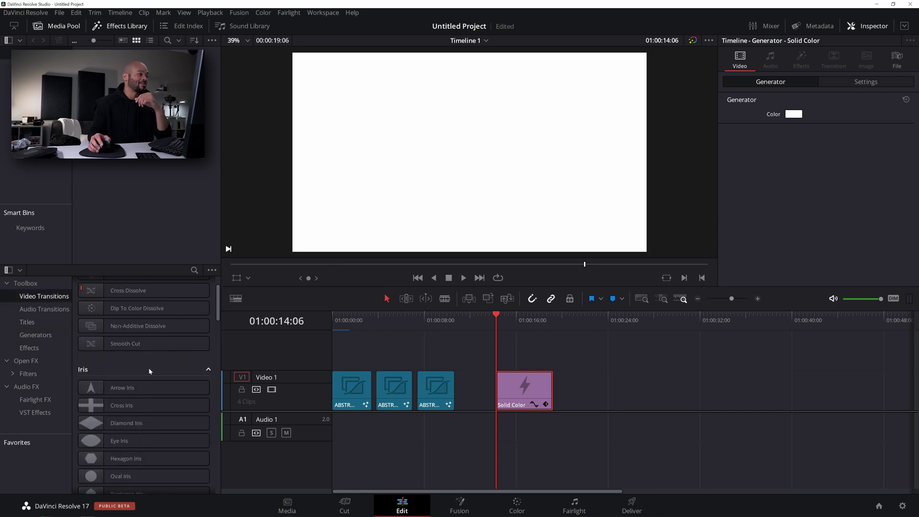
scroll(150, 369, "down", 5)
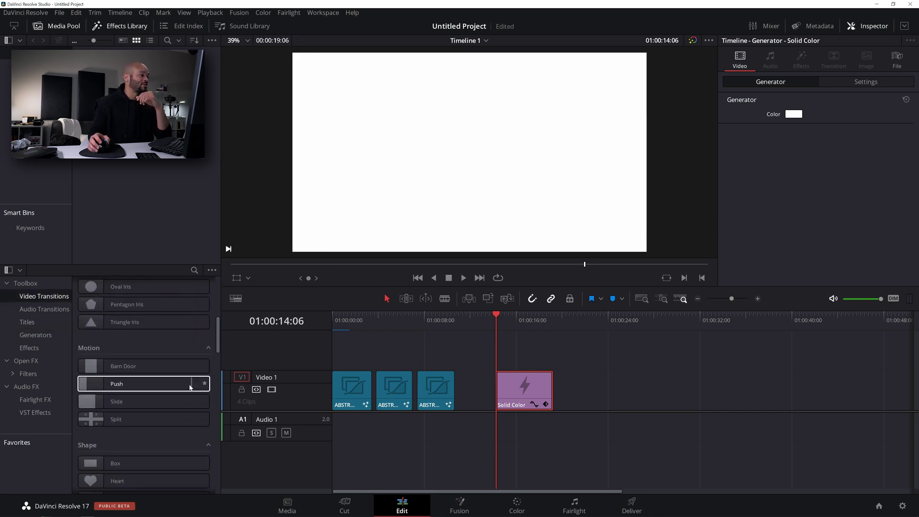
left_click_drag(163, 401, 501, 391)
left_click(504, 387)
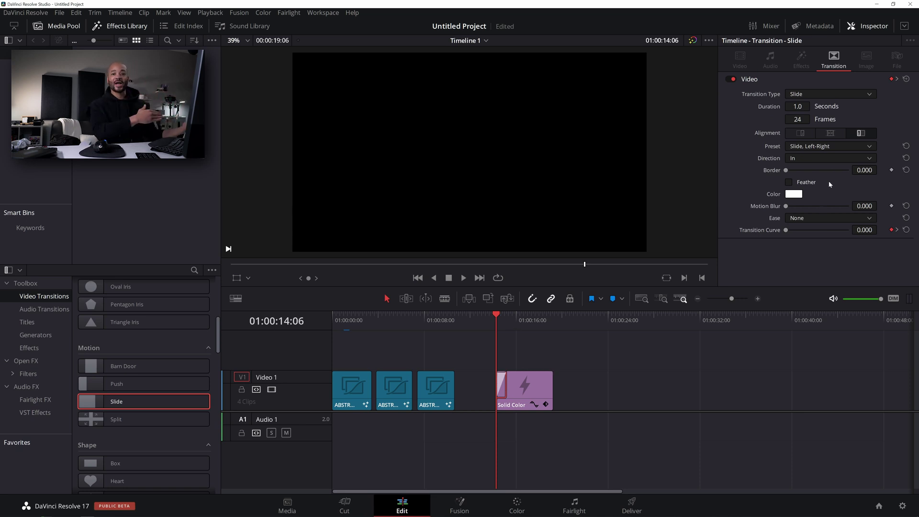
Set the Slide transition's preset to Slide, Right-Left and its ease to Out.
left_click(828, 147)
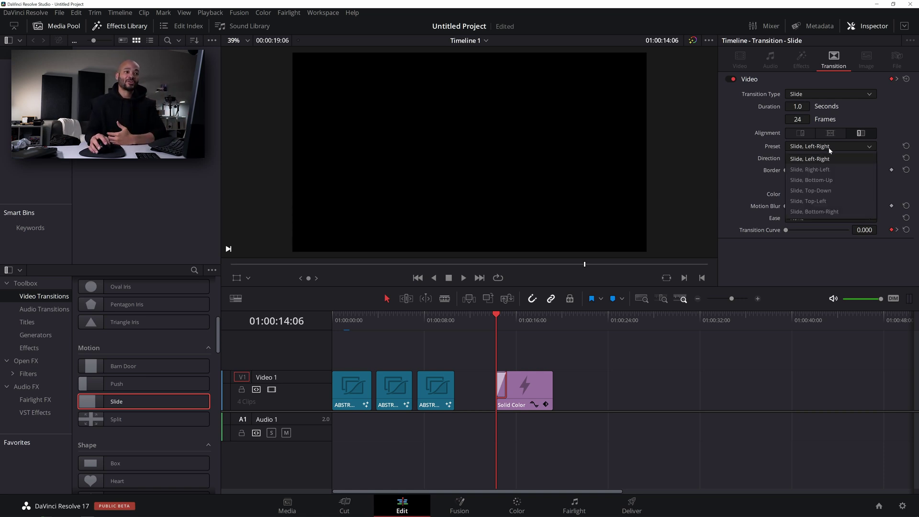
left_click(830, 171)
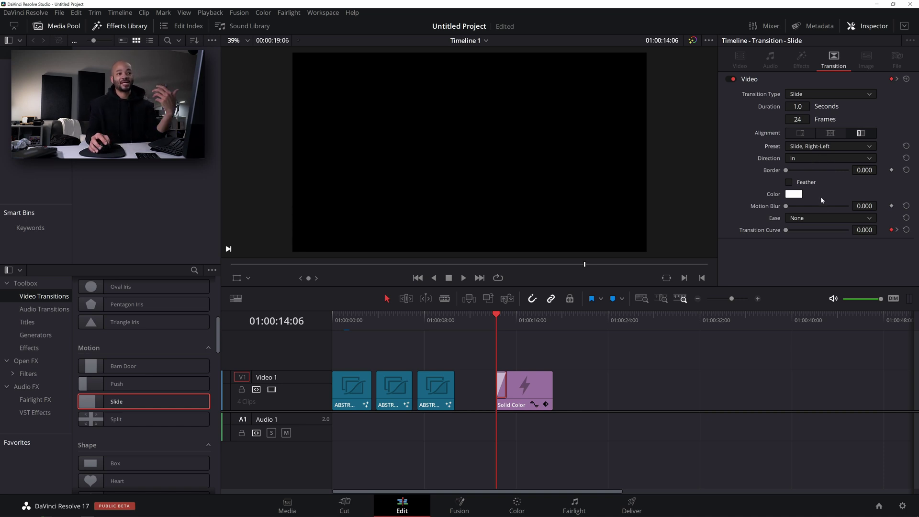
left_click(817, 219)
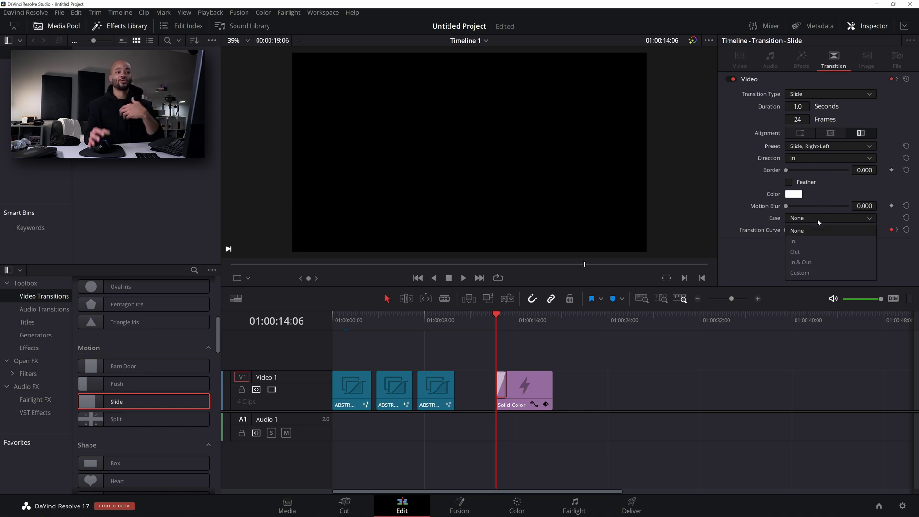
left_click(806, 253)
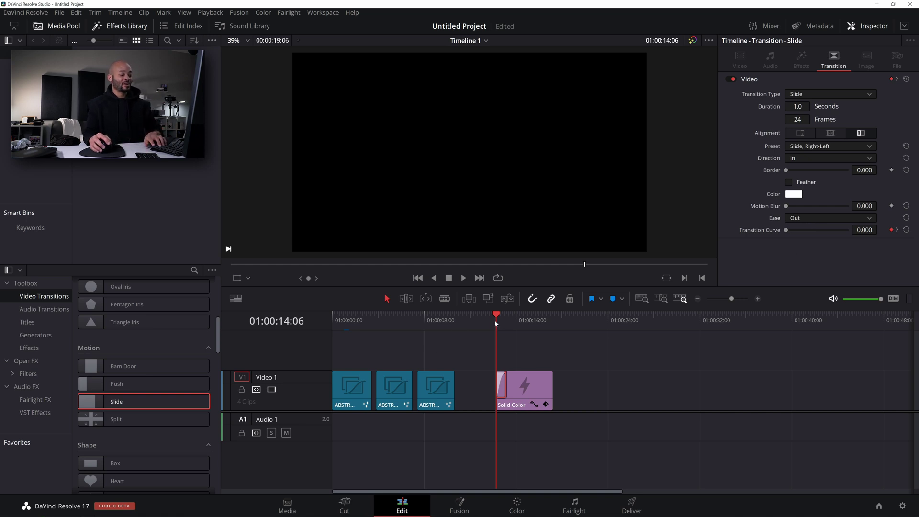
Play back the start of the white Solid Color clip to review its slide-in animation.
key("space")
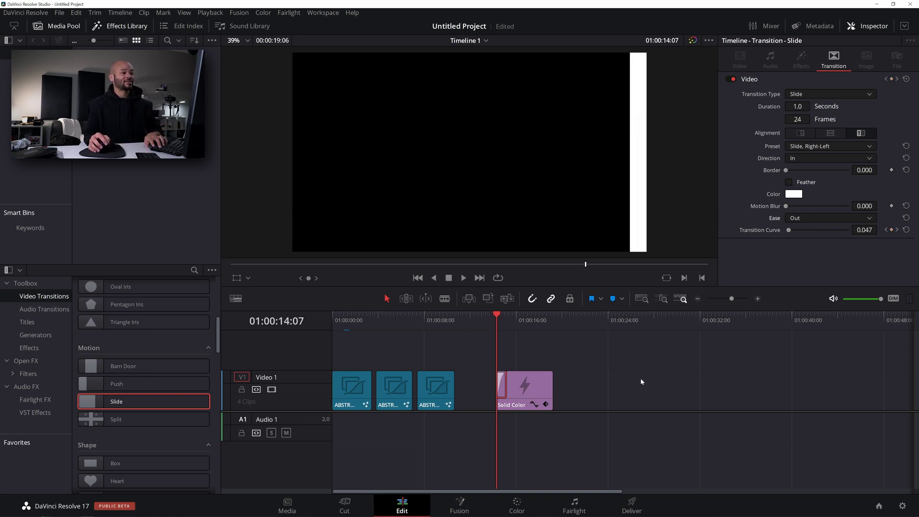
left_click(496, 317)
key("space")
left_click_drag(507, 322, 504, 322)
left_click(499, 318)
Duplicate the white Solid Color clip, including its Slide transition, onto Video 2 directly above the original.
left_click(525, 390)
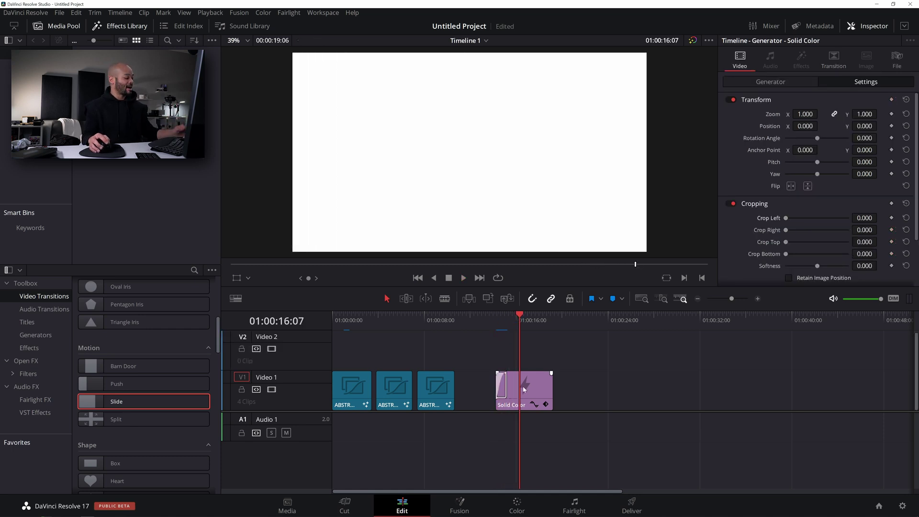
left_click(535, 385)
left_click_drag(534, 385, 539, 354)
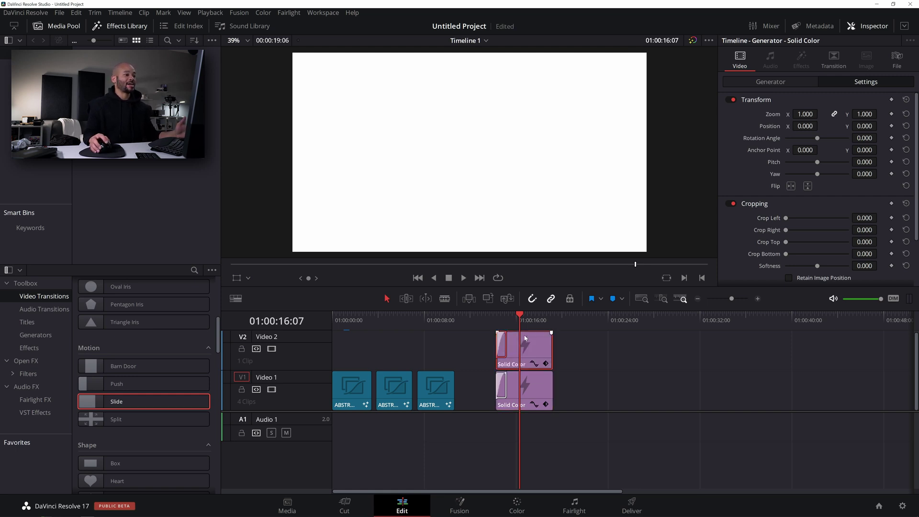
Trim the start of the Video 2 Solid Color clip four frames later, to 01:00:14:10.
left_click(497, 328)
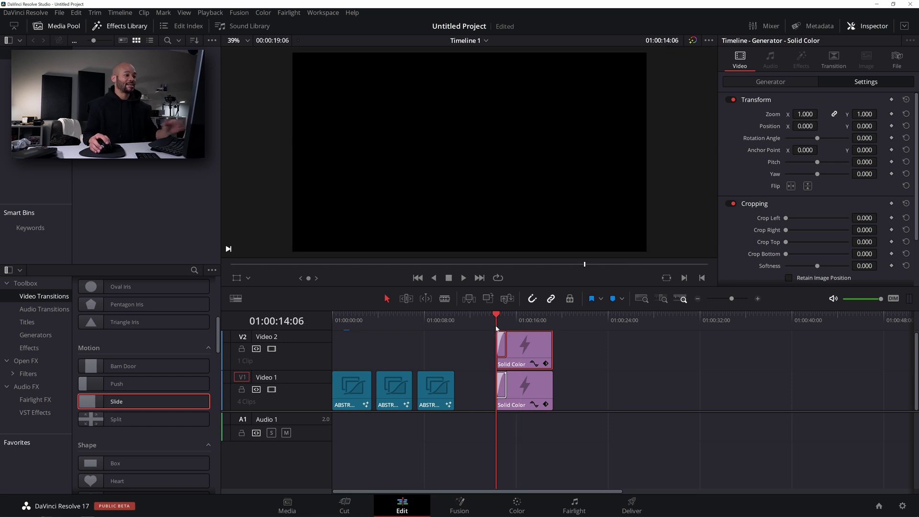
left_click(758, 299)
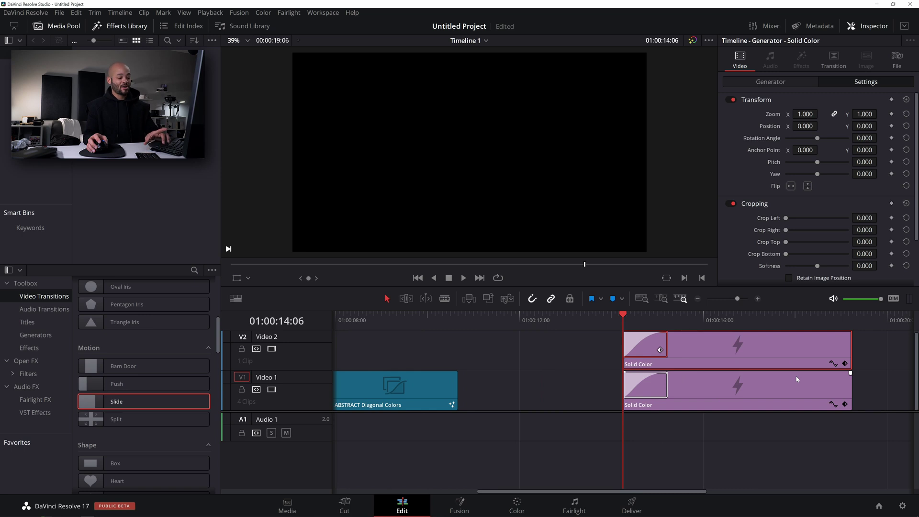
key("Right")
key("Right")
key("Right")
key("Right")
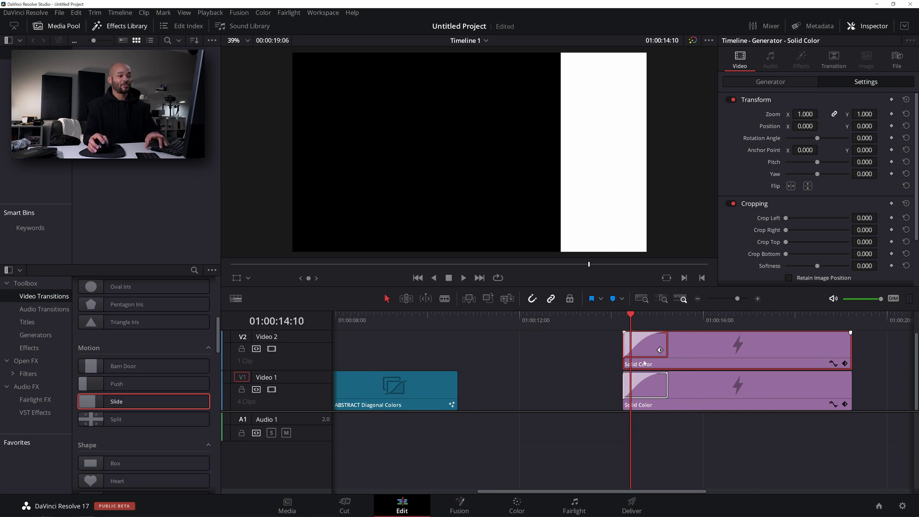
left_click_drag(624, 364, 633, 364)
Change the Video 2 Solid Color clip's color to light grey #c9c9c9.
left_click(710, 363)
left_click(719, 327)
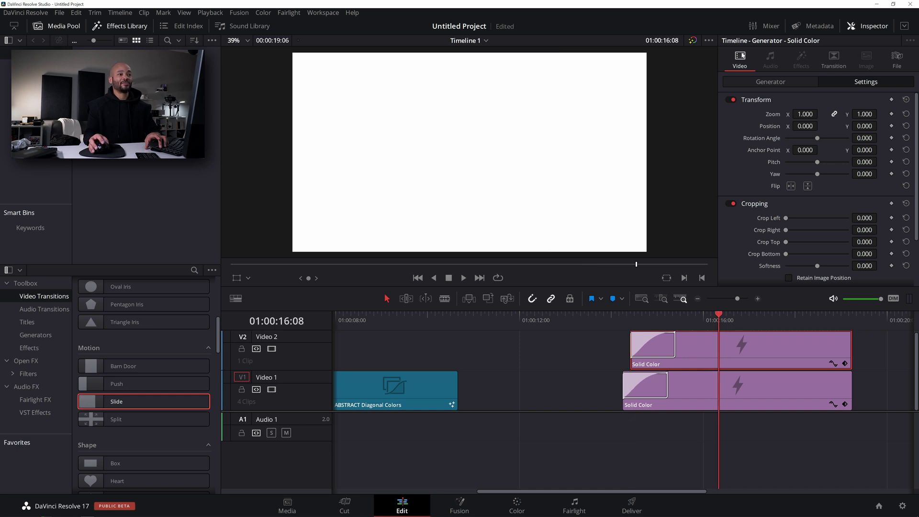
left_click(770, 82)
left_click(793, 113)
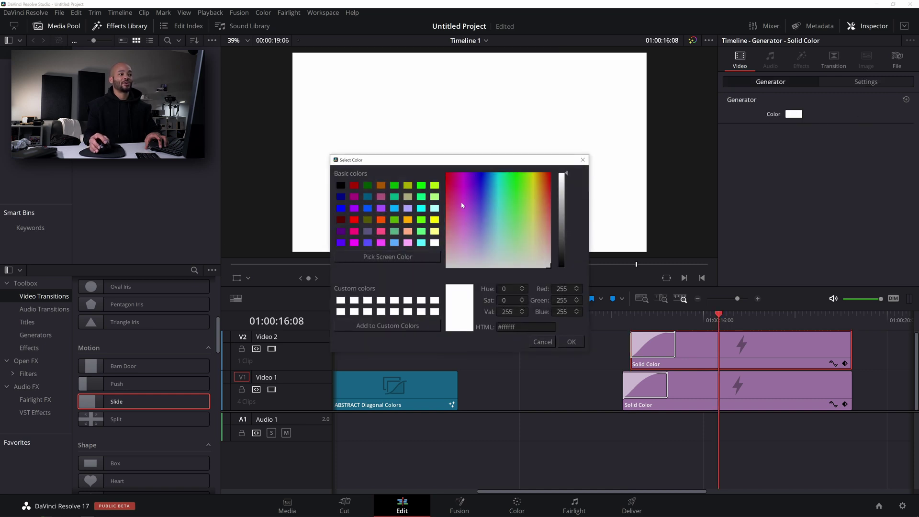
mouse_move(565, 190)
left_mouse_down()
mouse_move(566, 210)
mouse_move(567, 197)
left_mouse_up()
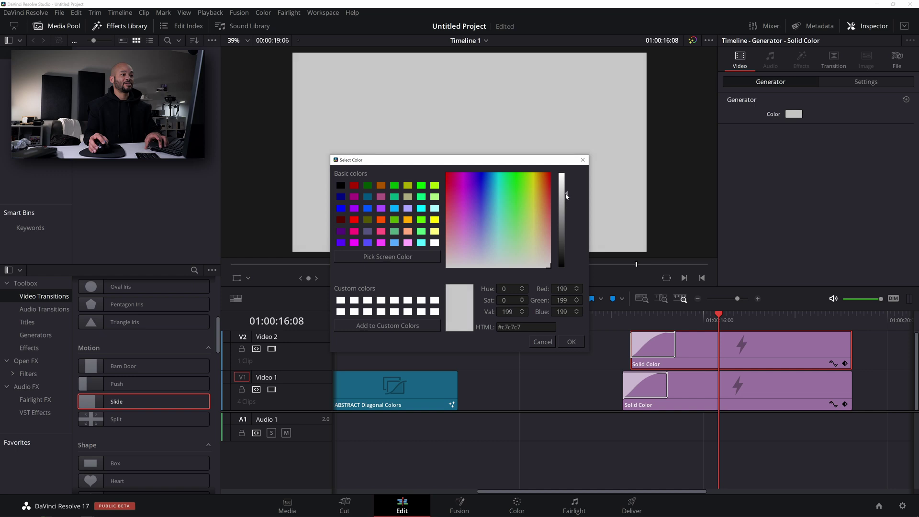
left_click(570, 341)
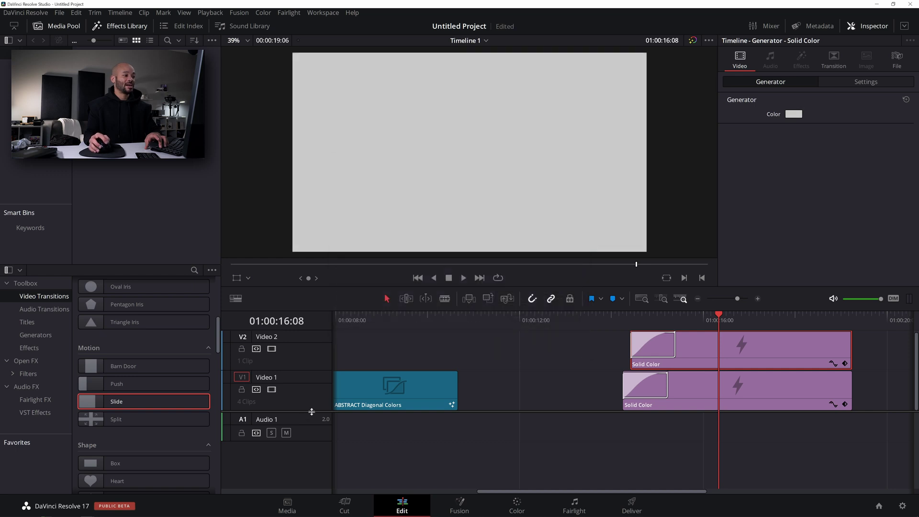
Enlarge the video track area and duplicate the light grey Solid Color clip onto Video 3.
left_click_drag(311, 411, 314, 444)
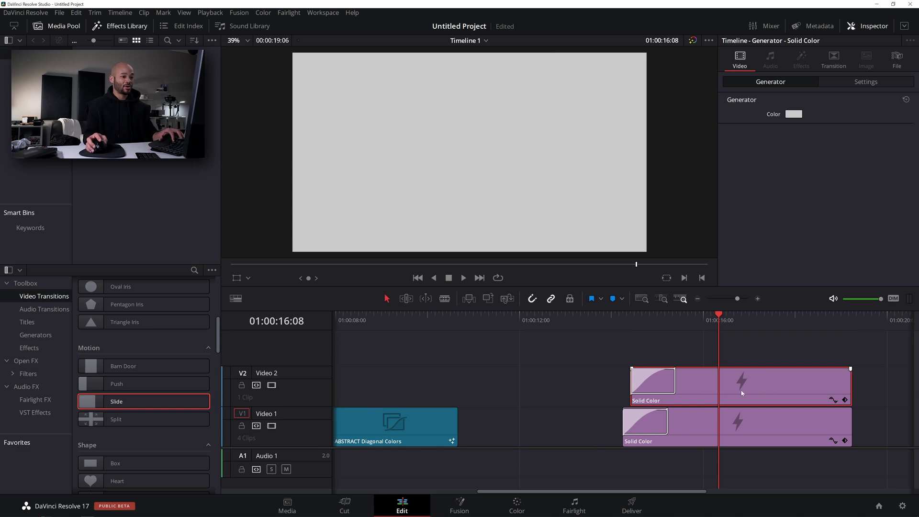
left_click_drag(731, 389, 730, 364)
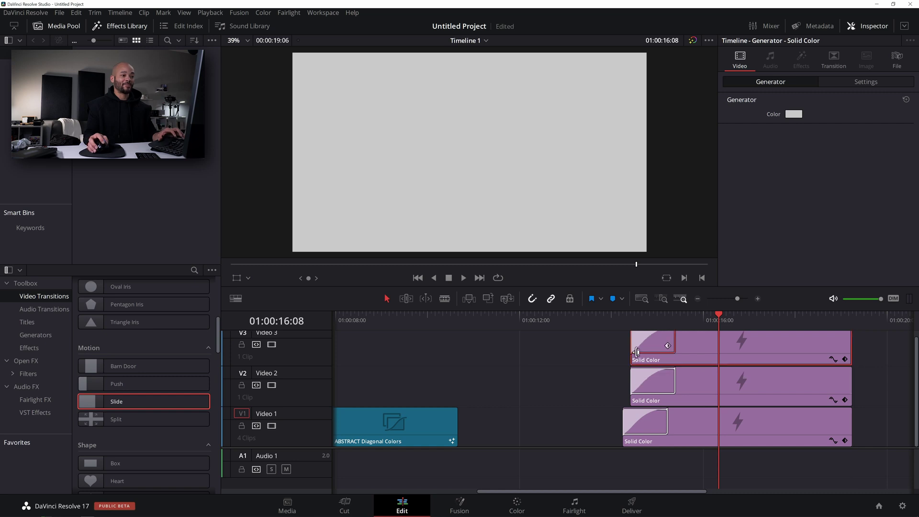
Trim the start of the Video 3 Solid Color clip four frames later, to 01:00:14:14.
key("Up")
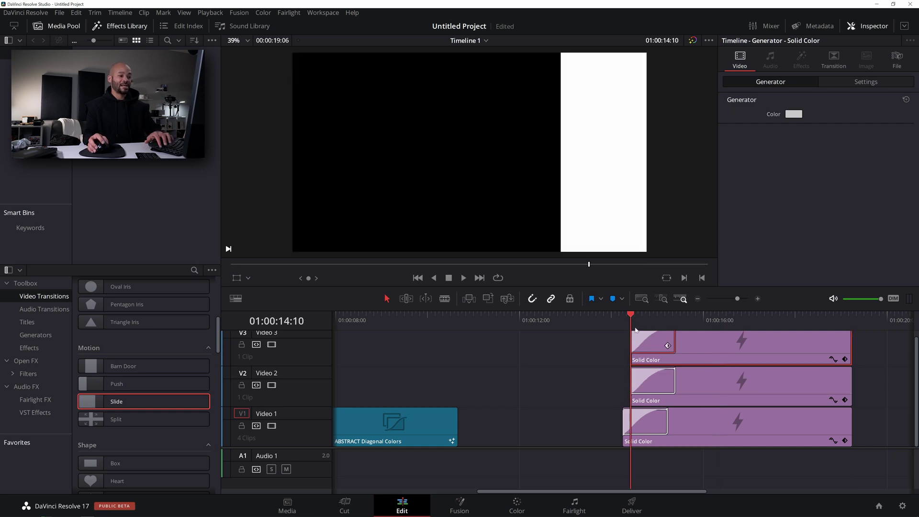
key("Right")
key("Right")
key("Right")
key("Right")
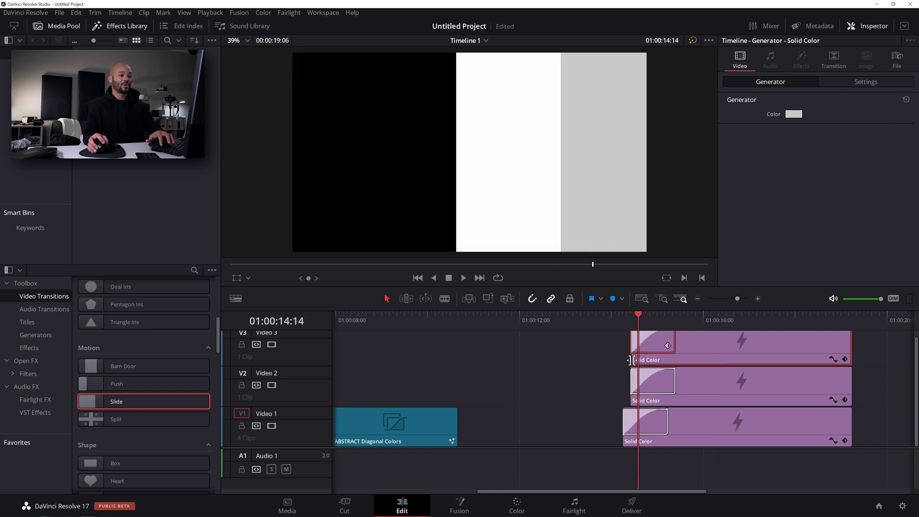
left_click_drag(632, 359, 640, 362)
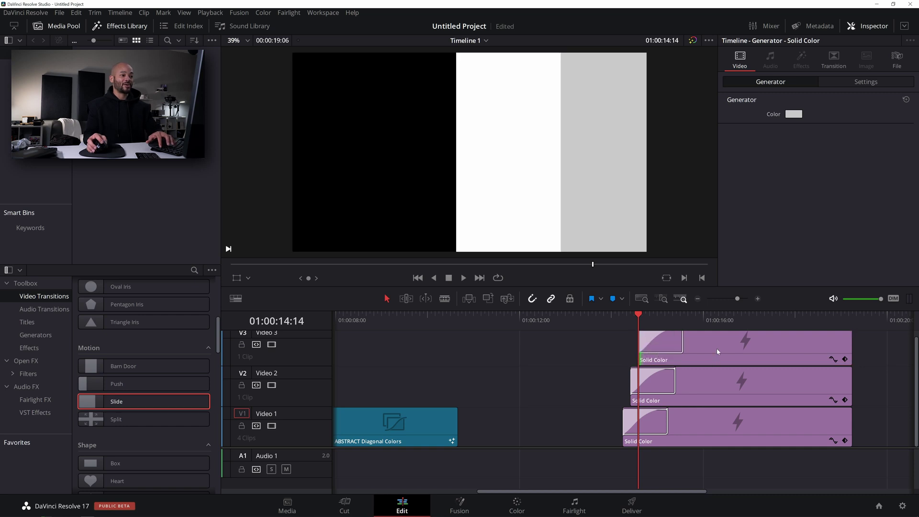
Change the Video 3 Solid Color clip's color to a darker grey than the Video 2 clip.
left_click(717, 351)
left_click(798, 117)
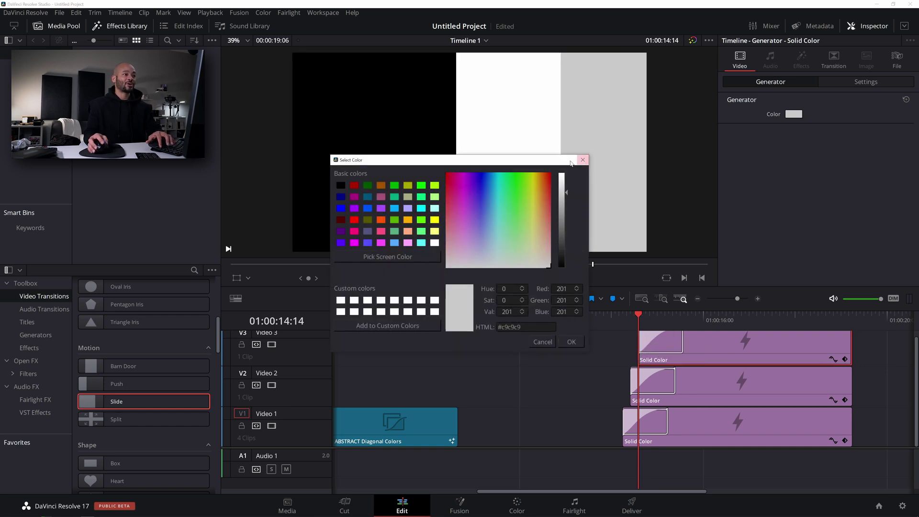
left_click(566, 209)
left_click(566, 213)
left_click(572, 342)
Play back the three stacked Solid Color clips from before their start to review the staggered slide-in.
left_click(614, 328)
key("space")
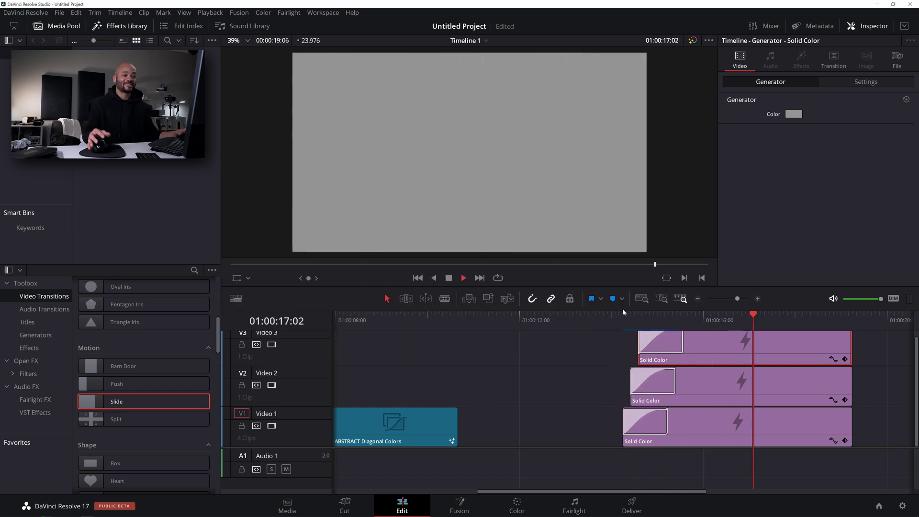
key("space")
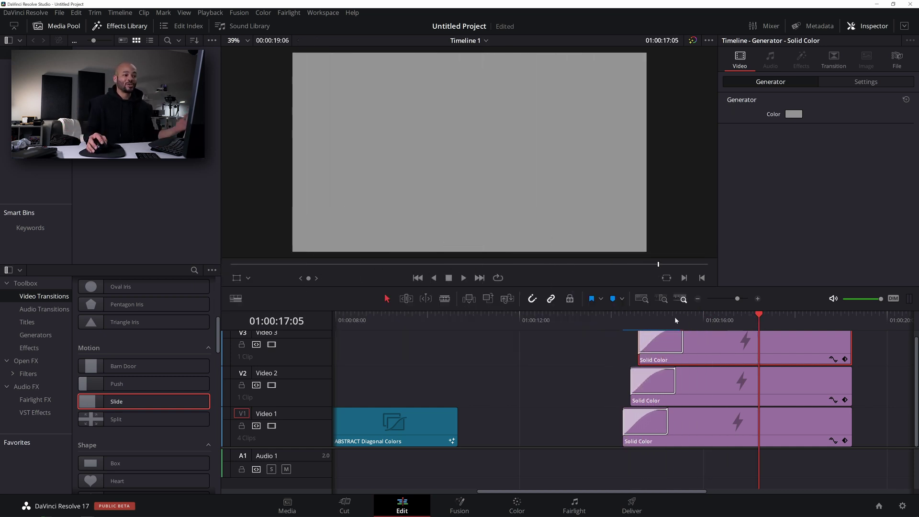
left_click(236, 299)
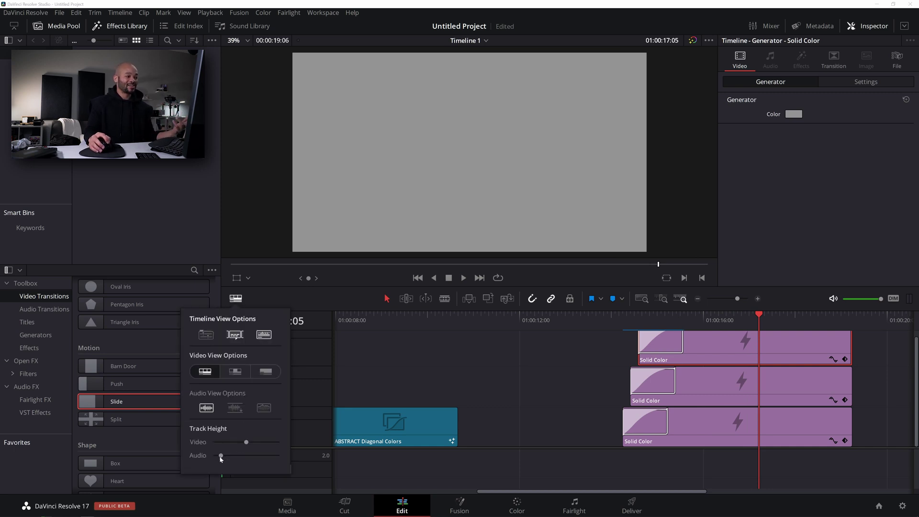
left_click_drag(220, 456, 219, 456)
left_click(639, 320)
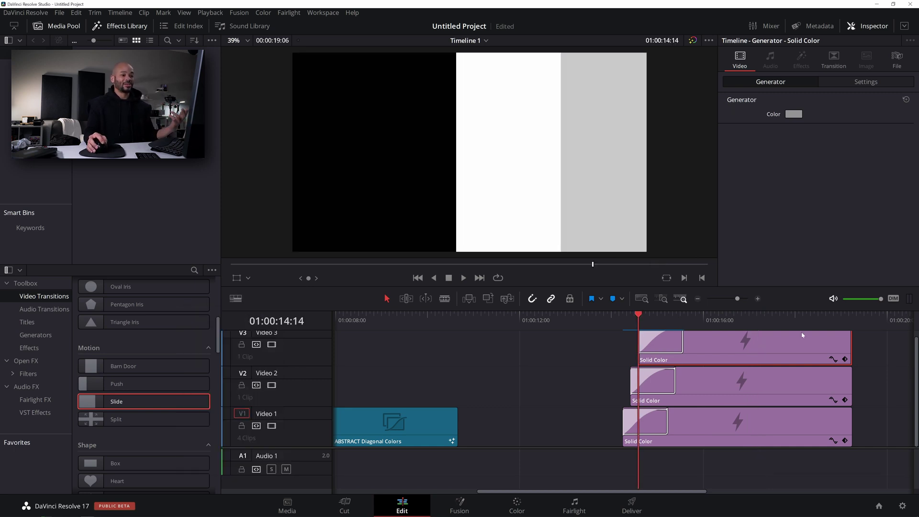
Add a Slide transition to the end of the Video 1 Solid Color clip, set to Slide, Right-Left, direction Out and ease In.
left_click_drag(124, 404, 843, 422)
left_click(842, 426)
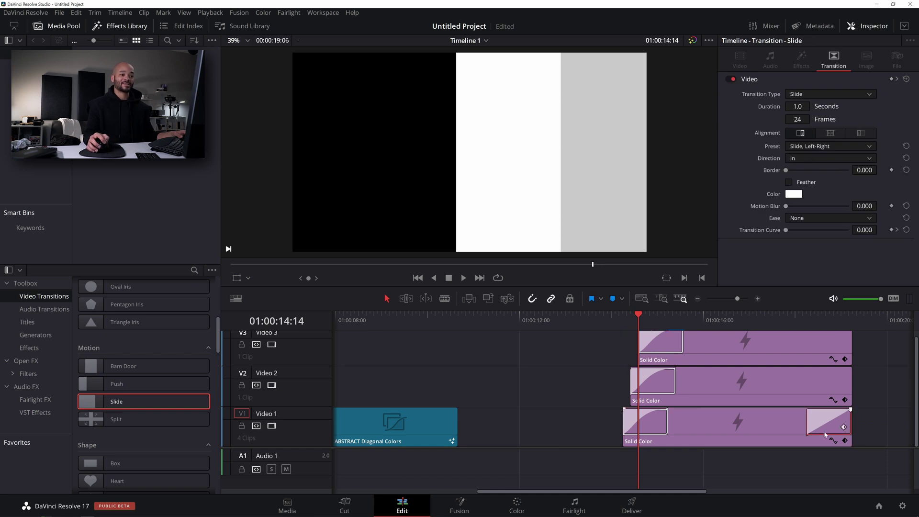
left_click(808, 159)
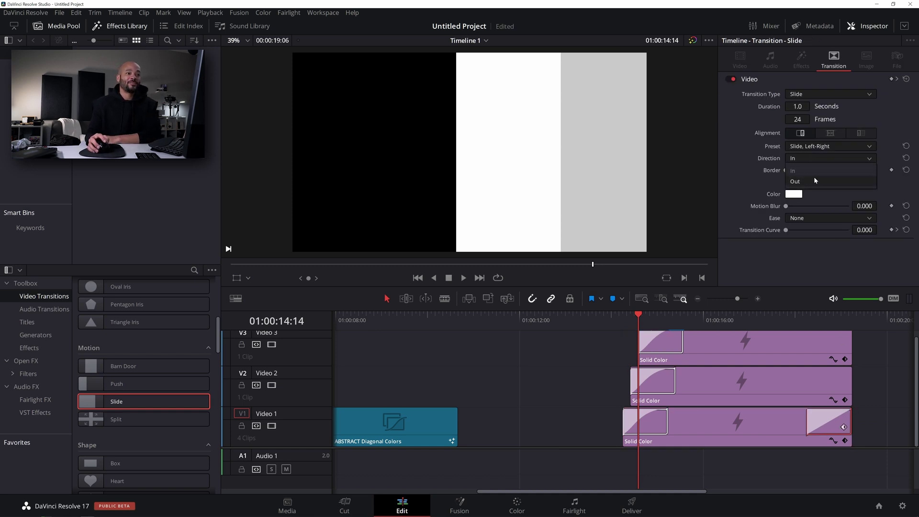
left_click(814, 178)
left_click(817, 148)
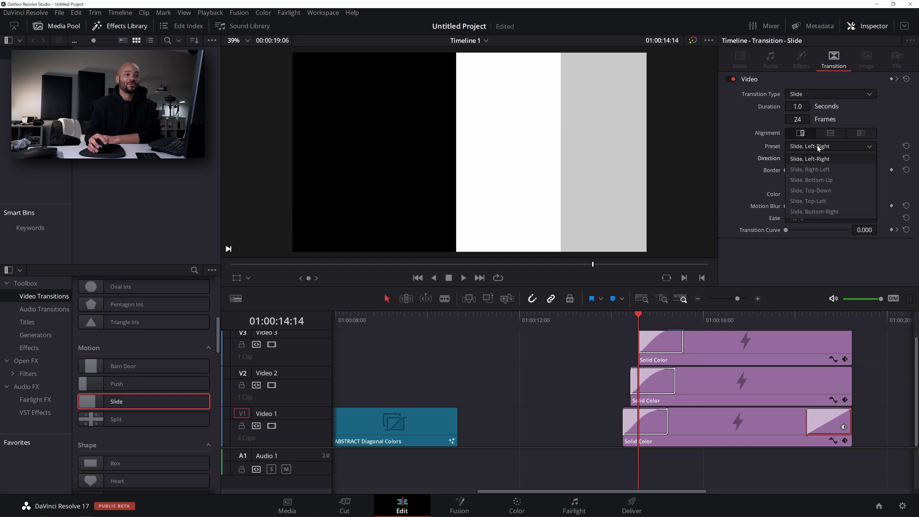
left_click(825, 171)
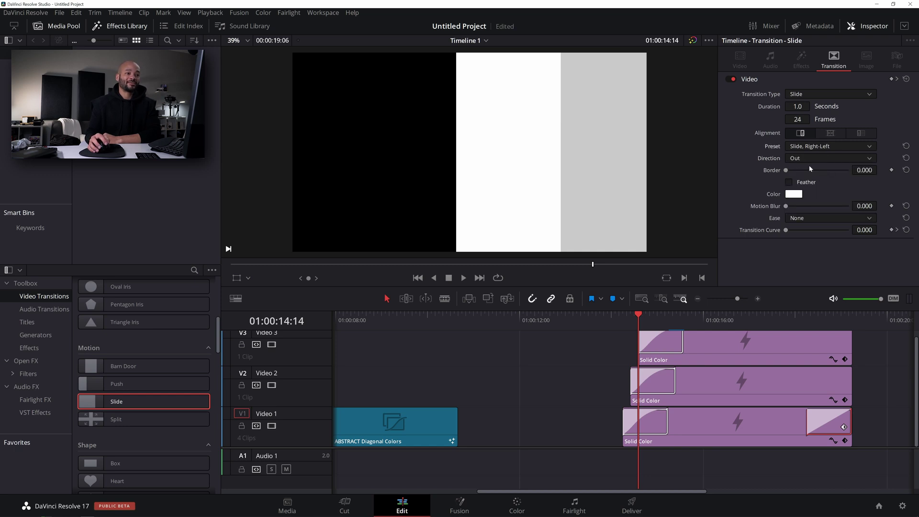
left_click(808, 220)
left_click(812, 240)
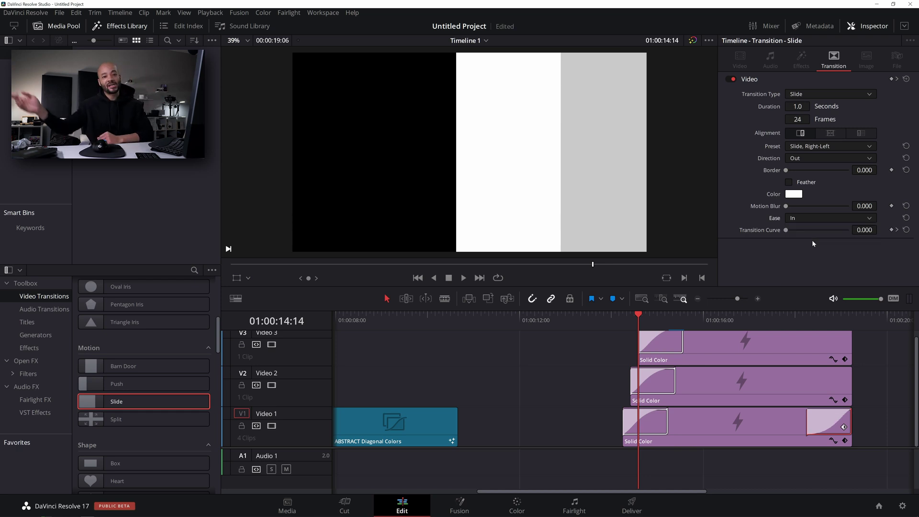
Trim the end of the Video 2 Solid Color clip four frames earlier, to 01:00:19:02.
left_click(841, 330)
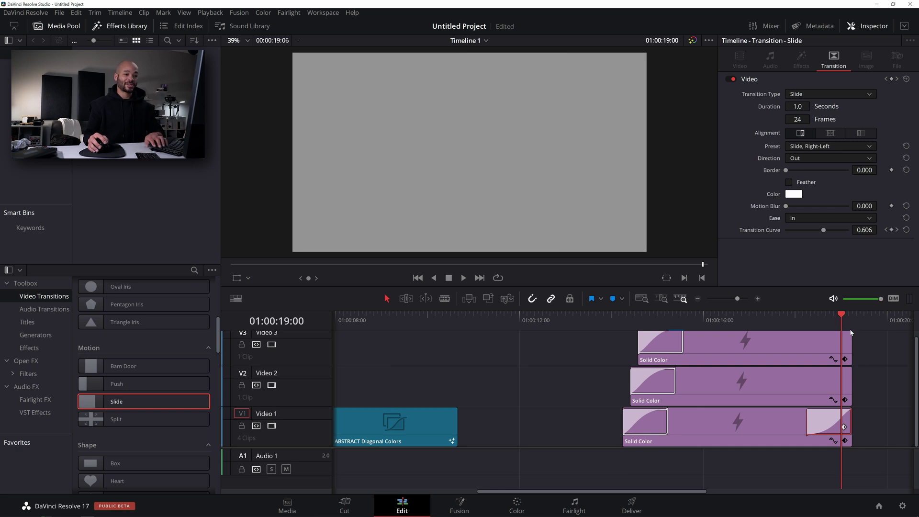
left_click_drag(851, 332, 853, 322)
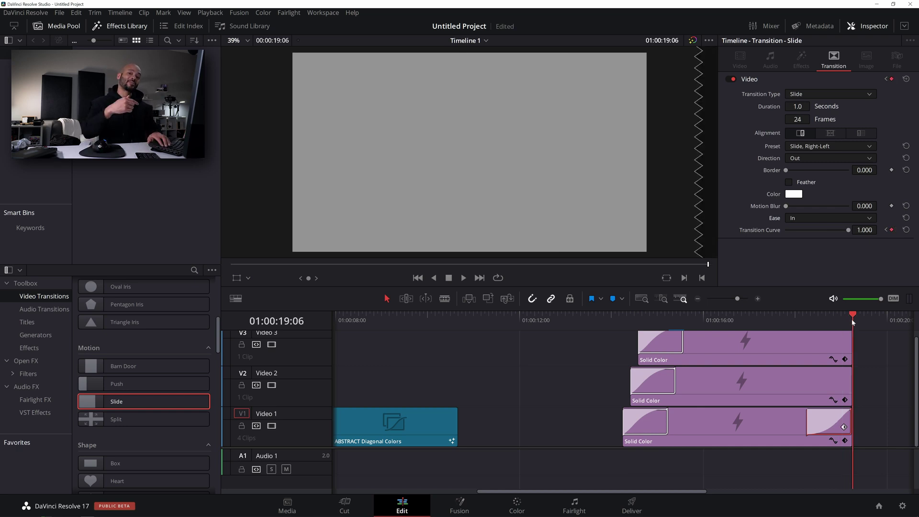
key("Left")
key("Left")
key("Left")
key("Left")
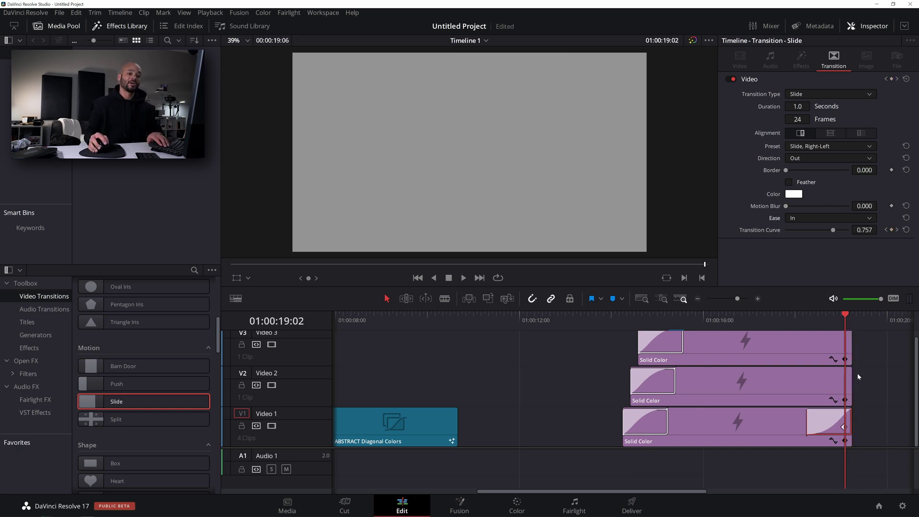
left_click_drag(851, 378, 844, 379)
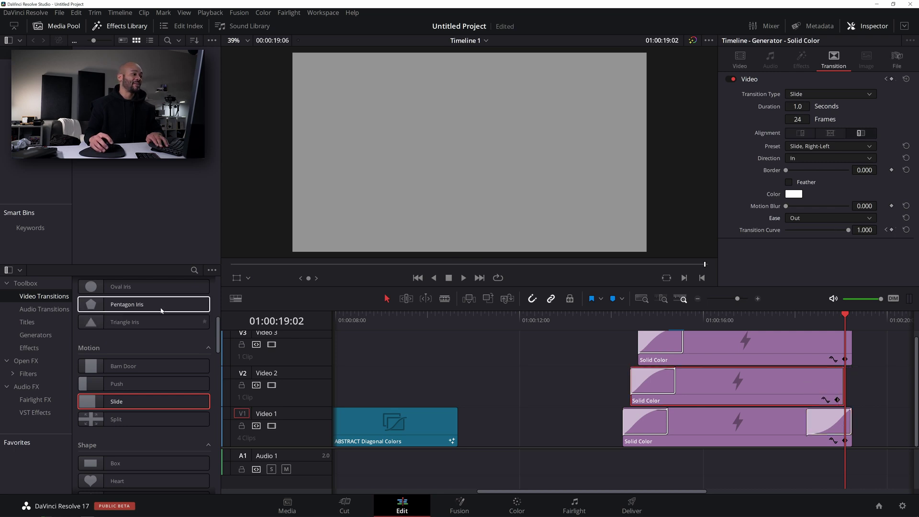
Add a Slide transition to the end of the Video 2 clip, set to Slide, Right-Left, direction Out and ease In.
left_click_drag(117, 401, 830, 389)
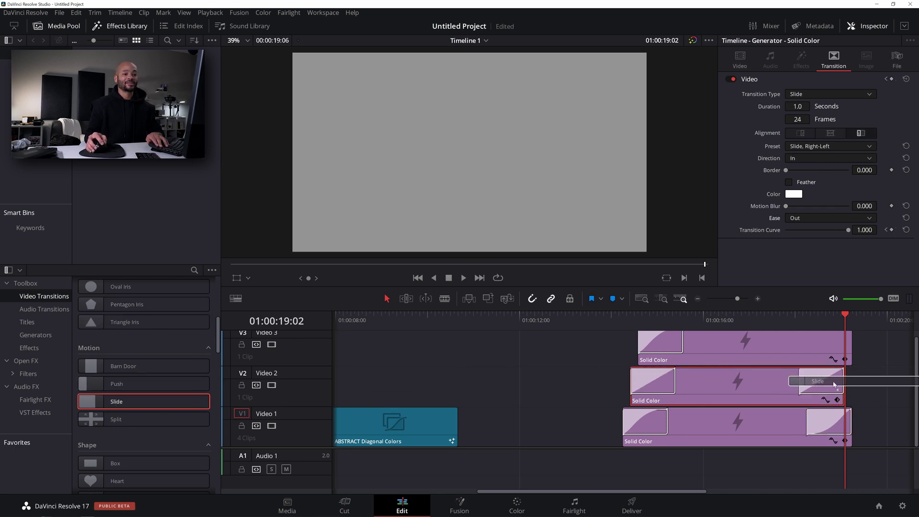
left_click(819, 146)
left_click(823, 169)
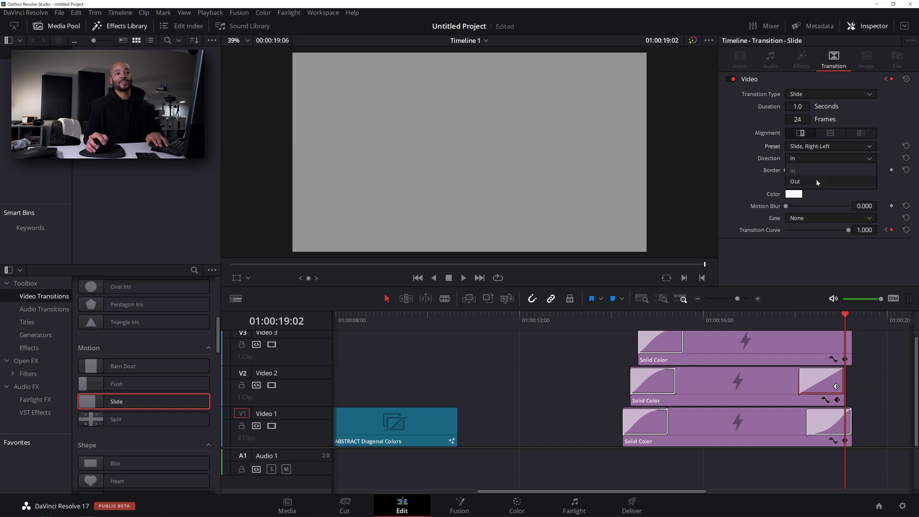
left_click(818, 183)
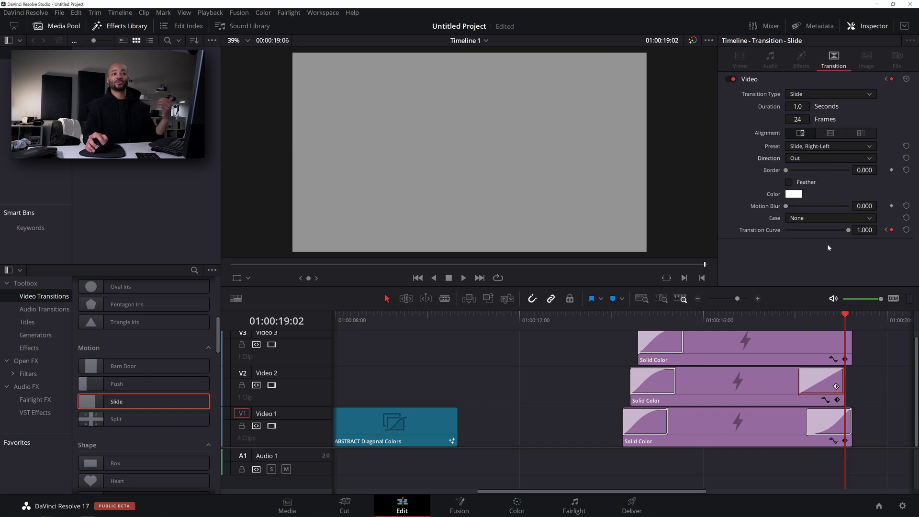
left_click(814, 219)
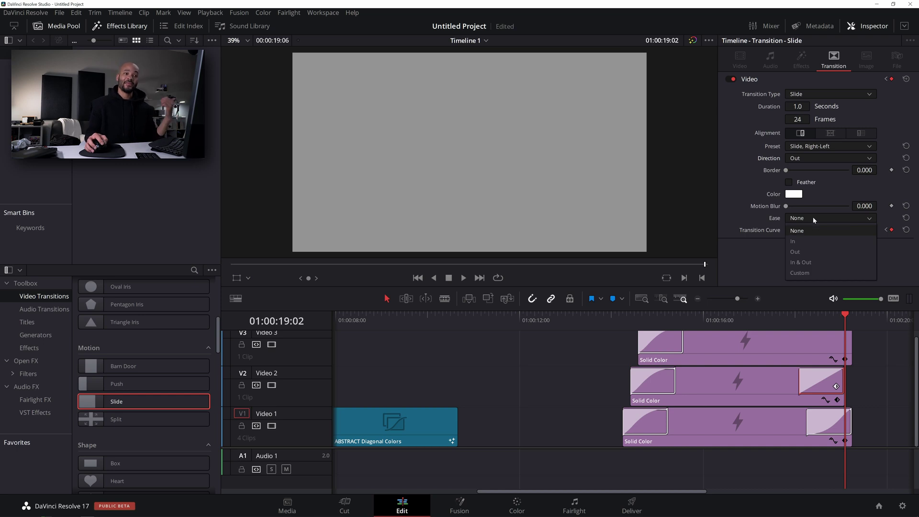
left_click(814, 242)
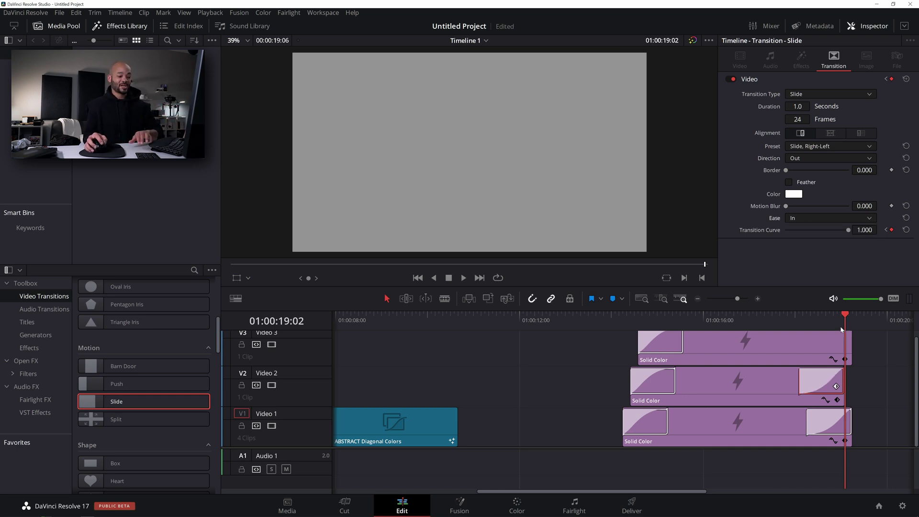
Trim the end of the Video 3 Solid Color clip four frames before the Video 2 clip's end, to 01:00:18:22.
key("Left")
key("Left")
key("Left")
key("Left")
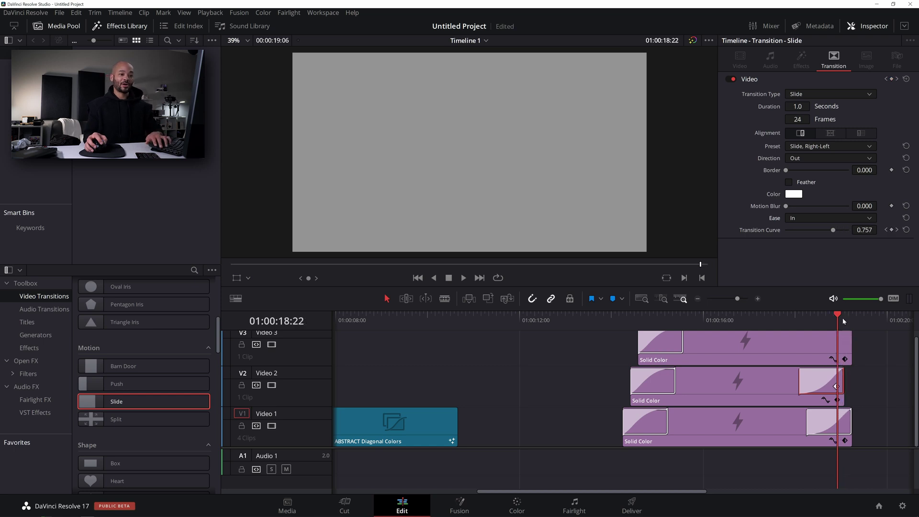
key("Right")
key("Right")
key("Right")
key("Right")
key("Left")
key("Left")
key("Left")
key("Left")
left_click_drag(849, 341, 837, 340)
Add a Slide transition to the end of the Video 3 clip, set to Slide, Right-Left, direction Out and ease In.
left_click(817, 326)
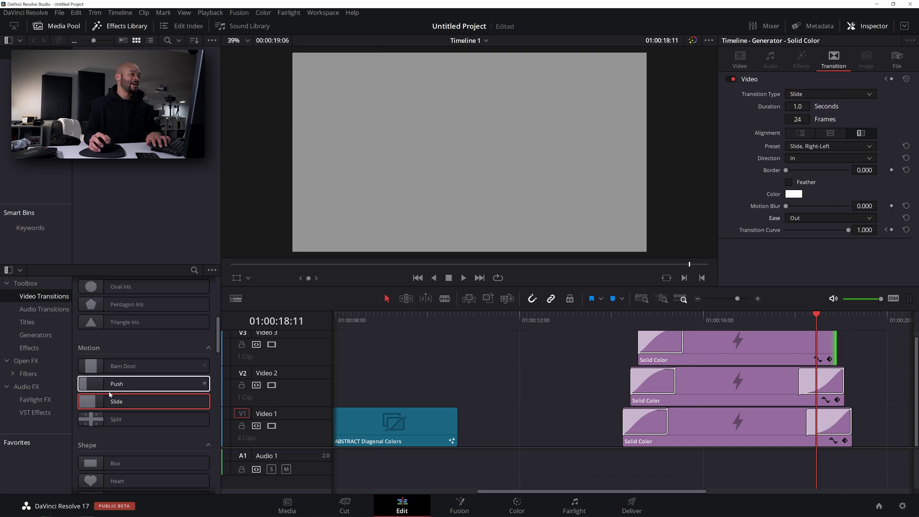
left_click_drag(115, 402, 817, 350)
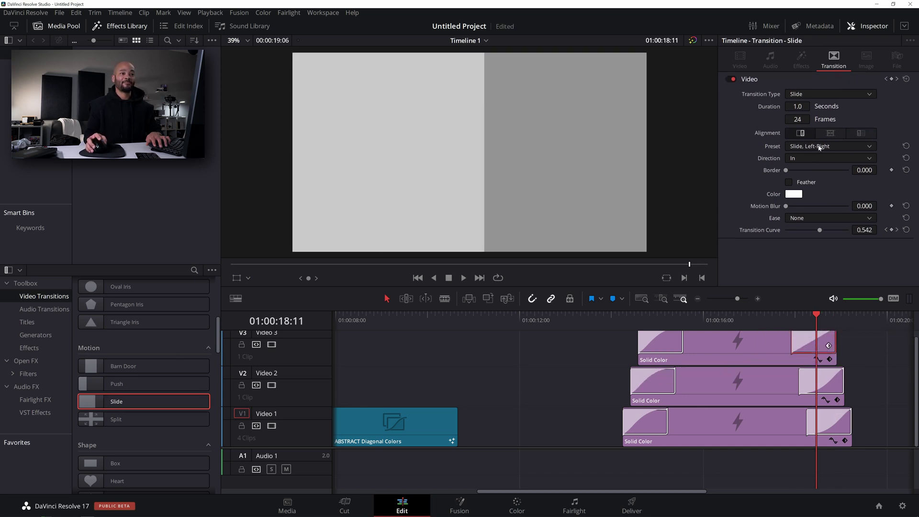
left_click(821, 147)
left_click(822, 170)
left_click(820, 158)
left_click(810, 183)
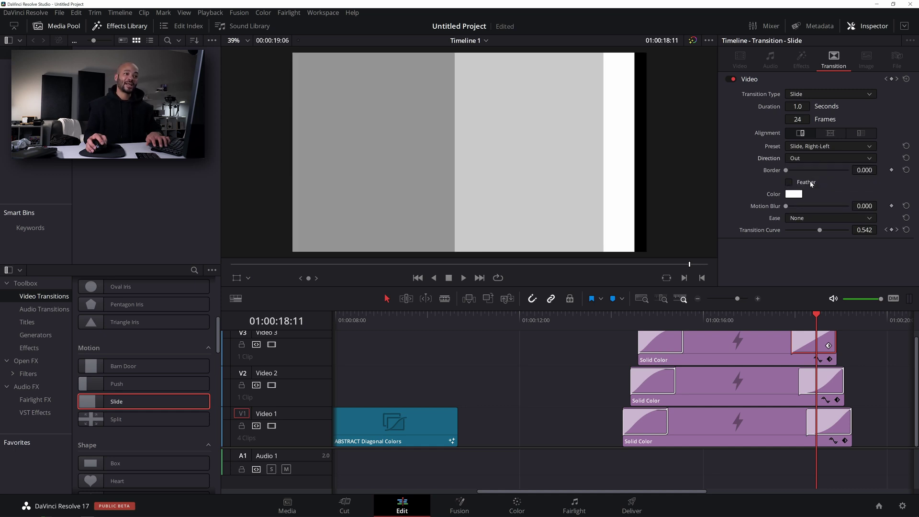
left_click(813, 216)
left_click(808, 237)
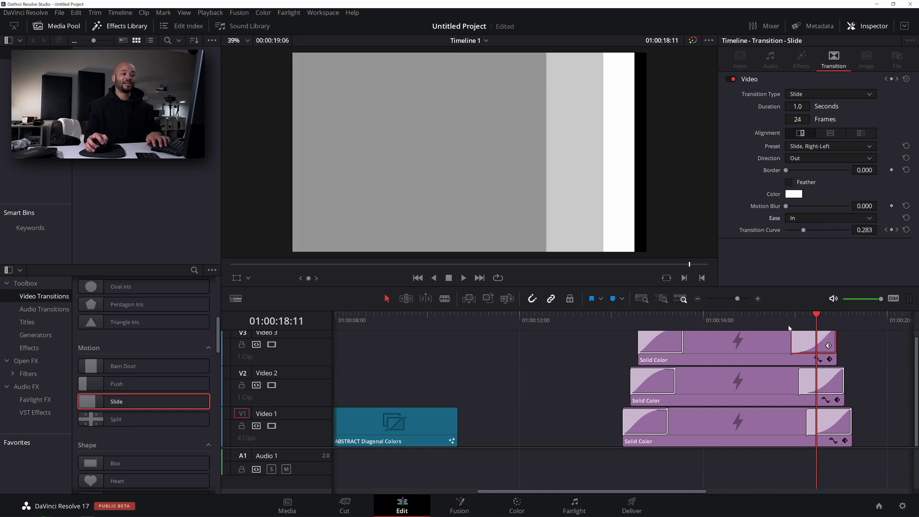
Play back the stacked Solid Color clips from their start to review the staggered slide-in and slide-out.
left_click(624, 318)
key("space")
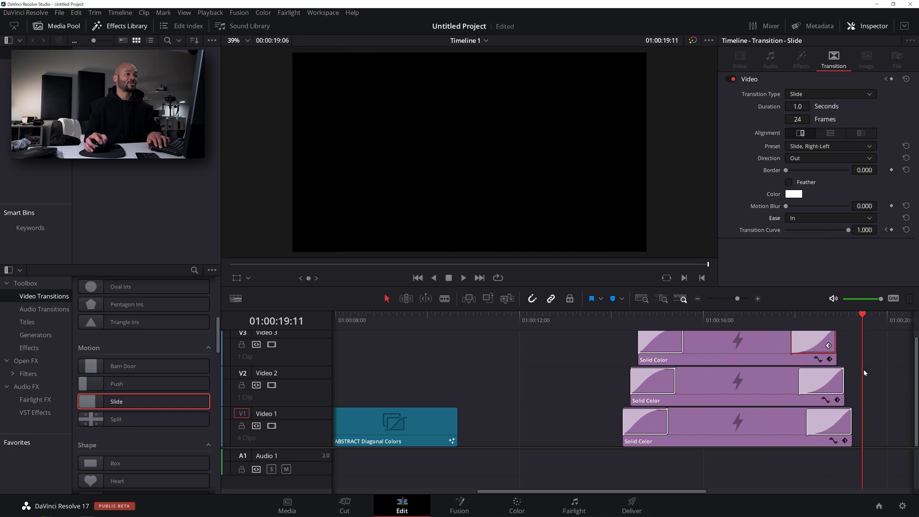
mouse_move(886, 346)
left_mouse_down()
mouse_move(835, 439)
mouse_move(888, 350)
left_mouse_up()
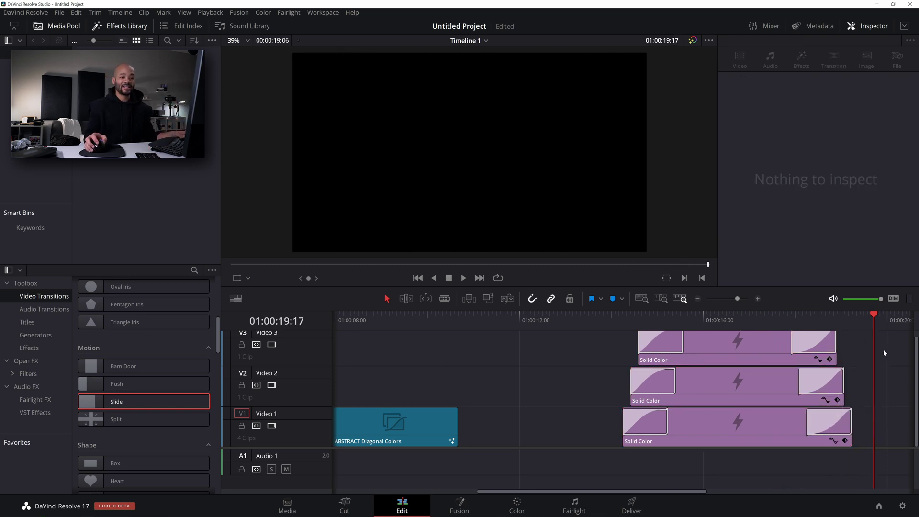
Shorten all three Solid Color clips together from their ends so Video 1 ends at 01:00:16:22, and play back the faster transition.
left_click_drag(849, 407, 816, 440)
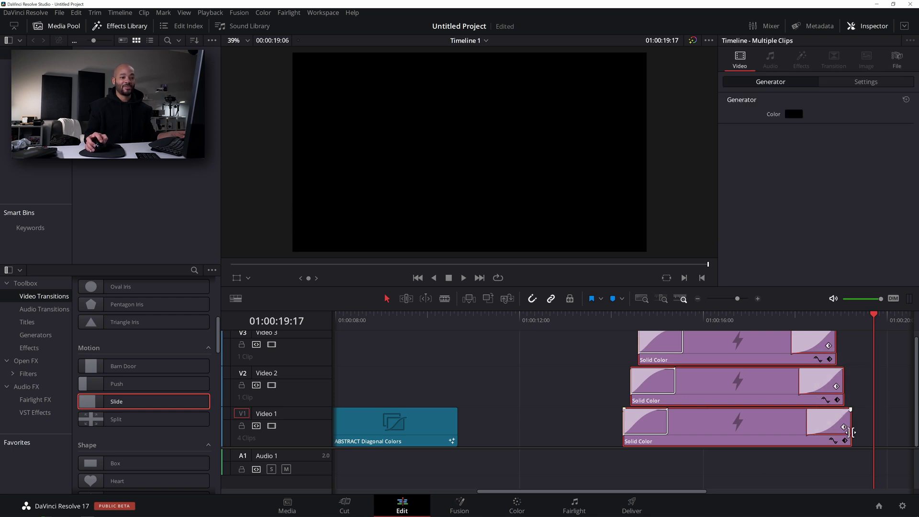
left_click_drag(846, 431, 737, 413)
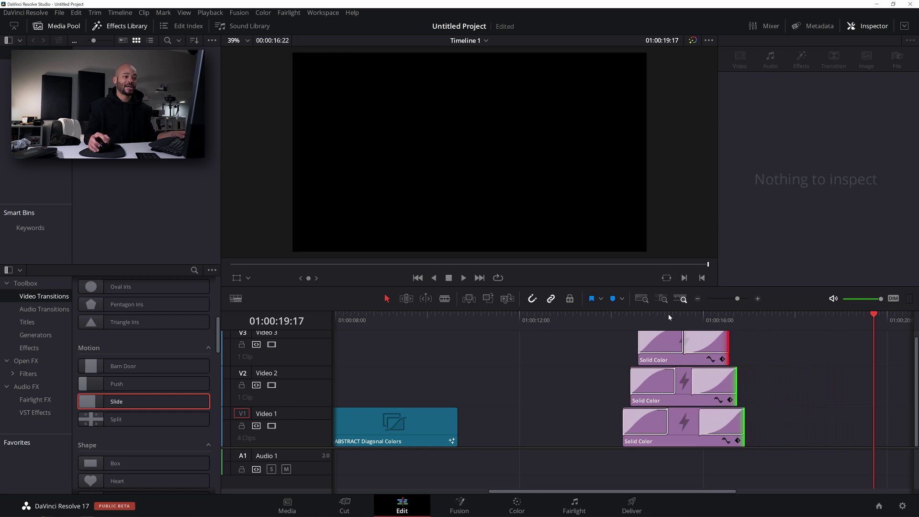
left_click(611, 320)
key("space")
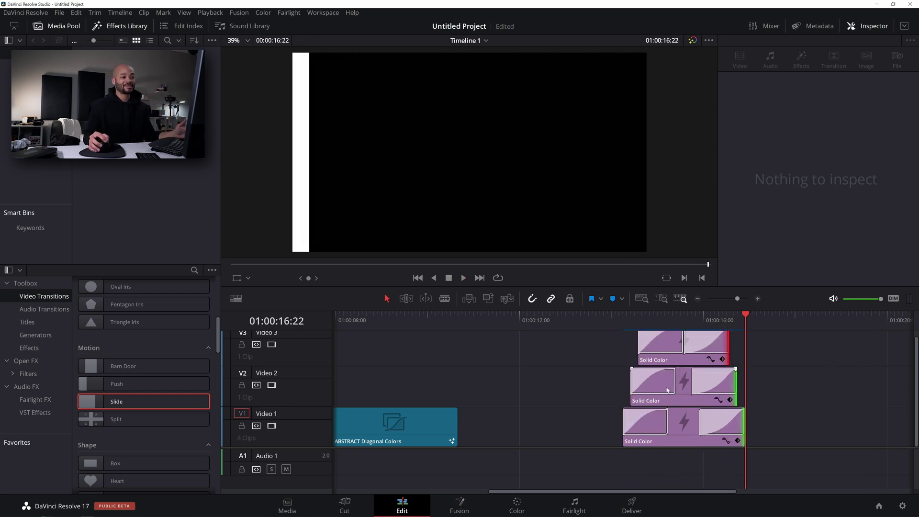
Shorten the Slide transitions at the start and end of all three Solid Color clips, making the Video 3 opening one 18 frames.
left_click_drag(666, 422, 650, 421)
left_click_drag(674, 379, 660, 379)
mouse_move(682, 340)
left_mouse_down()
mouse_move(661, 343)
mouse_move(672, 345)
left_mouse_up()
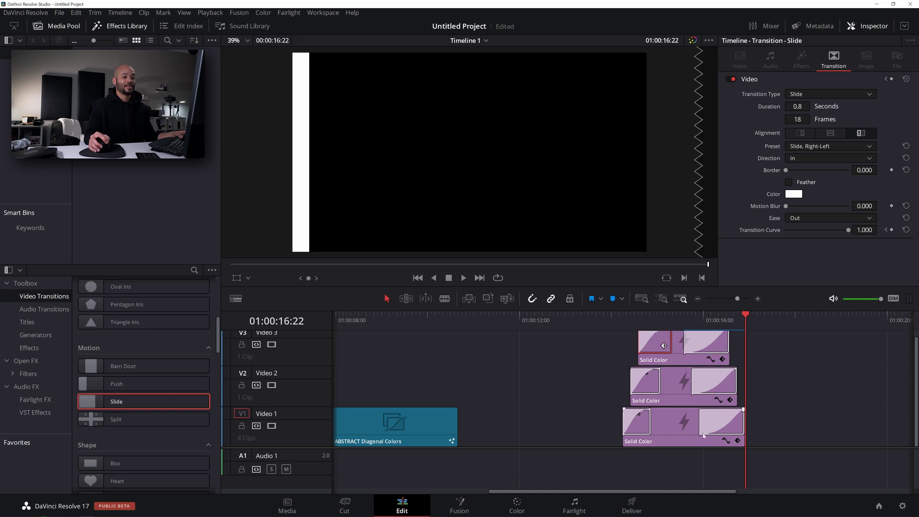
left_click_drag(700, 427, 718, 427)
left_click_drag(695, 379, 712, 380)
left_click_drag(685, 341, 697, 341)
Shorten all three Solid Color clips together so Video 1 ends at 01:00:16:09, and play back the quicker transition.
left_click_drag(704, 469, 704, 469)
left_click_drag(743, 434, 714, 434)
left_click(613, 321)
key("space")
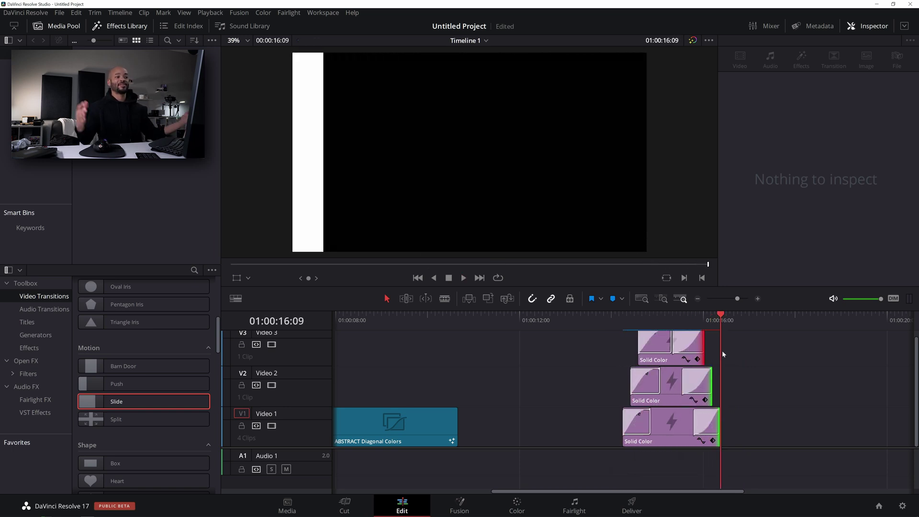
key("Right")
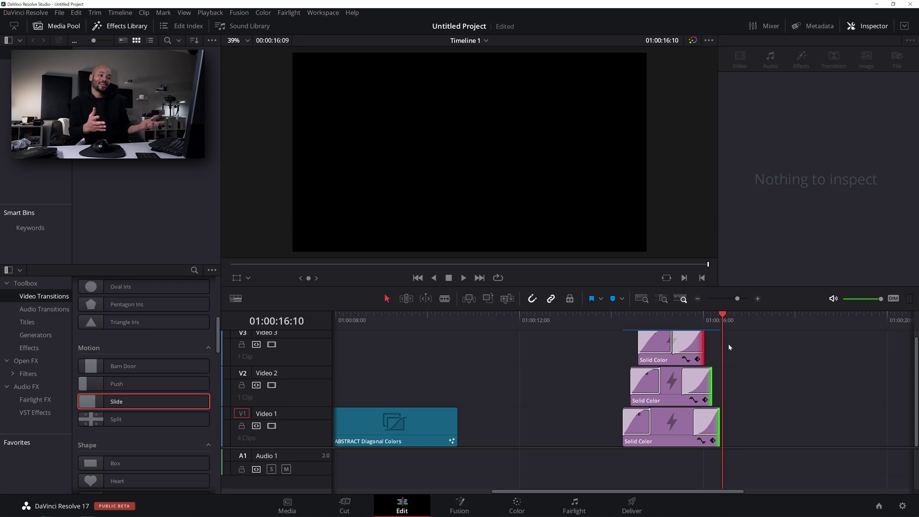
left_click(621, 327)
key("space")
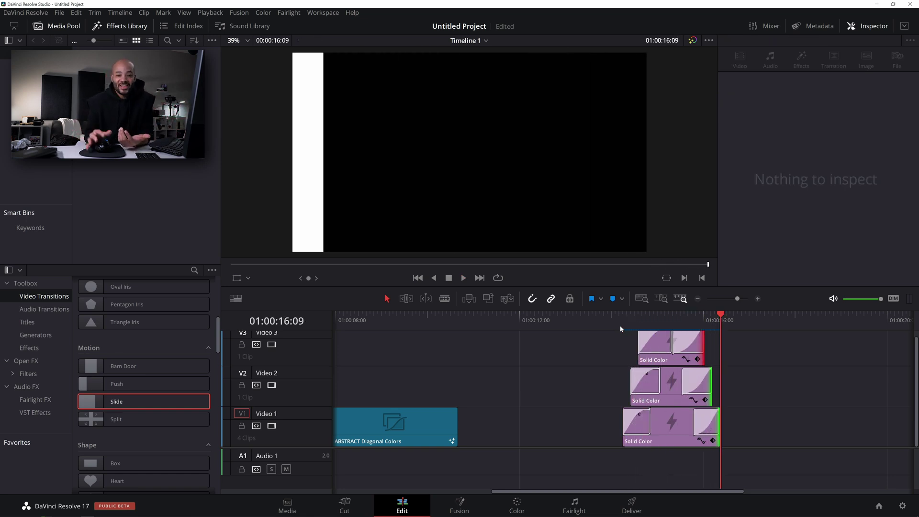
Extend the ends of all three Solid Color clips together so Video 1 ends at 01:00:19:16, and place the playhead at 01:00:15:13.
left_click_drag(774, 330, 699, 452)
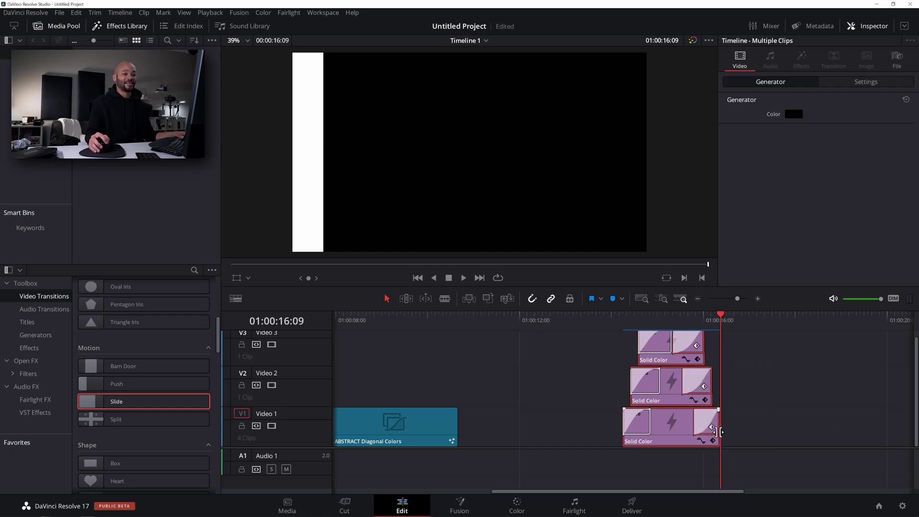
left_click_drag(720, 432, 870, 428)
left_click(682, 326)
Add the Jitter title on a new track above the three Solid Color clips and place the playhead at 01:00:16:08.
left_click_drag(316, 446, 322, 464)
left_click(29, 325)
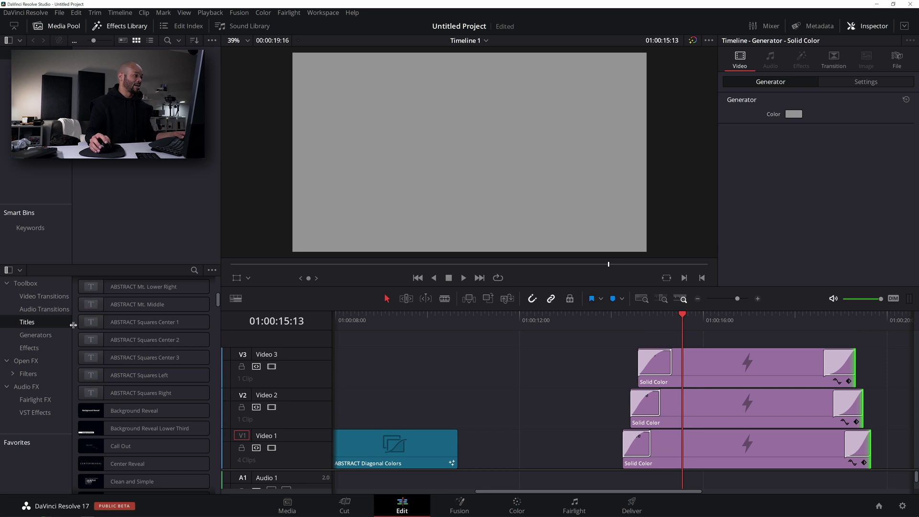
scroll(212, 343, "up", 5)
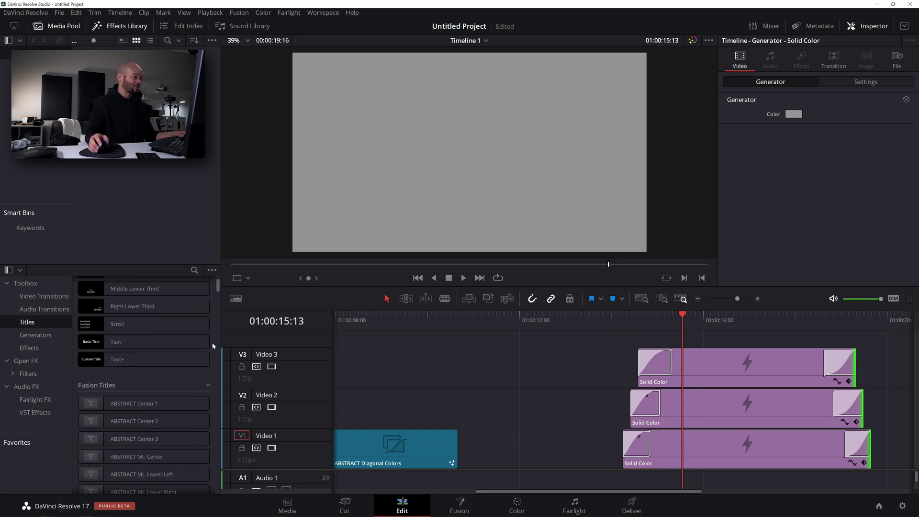
scroll(213, 345, "down", 10)
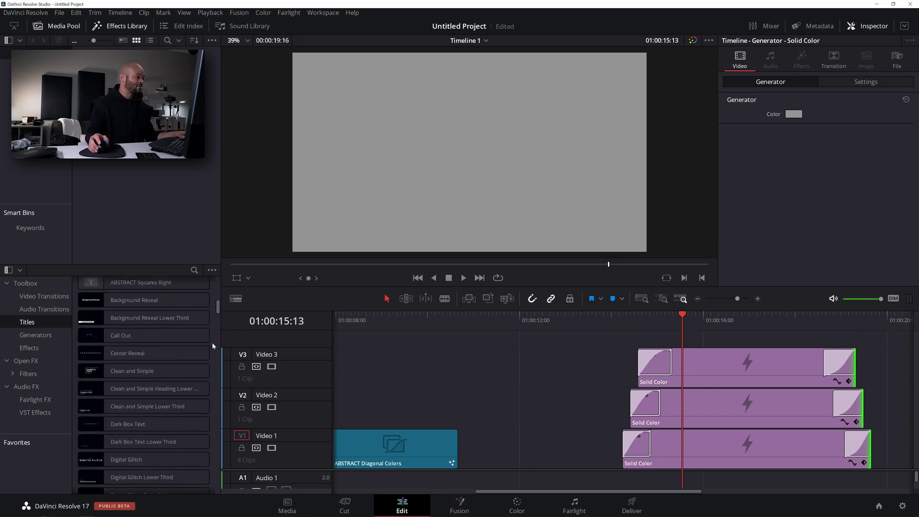
scroll(211, 343, "down", 10)
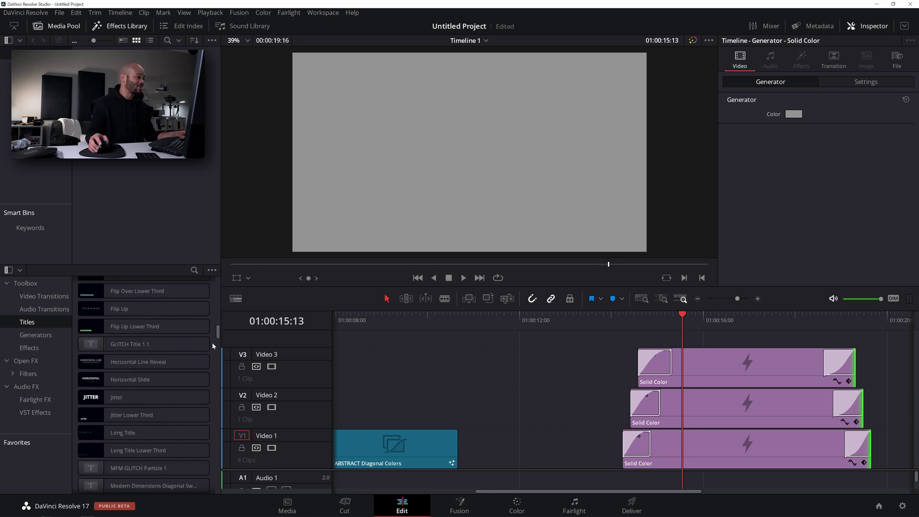
left_click_drag(143, 397, 671, 341)
left_click(719, 320)
Set the Jitter title's text color to cyan.
left_click(810, 237)
left_click_drag(521, 211, 497, 188)
left_click(569, 345)
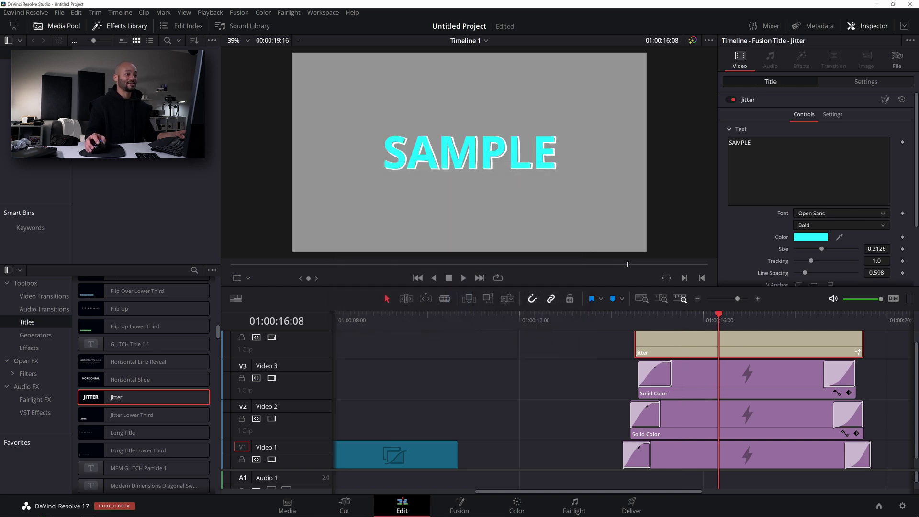
Set the Jitter title's edge color to pink, #ff6eff.
left_click(728, 129)
left_click(822, 156)
left_click(464, 182)
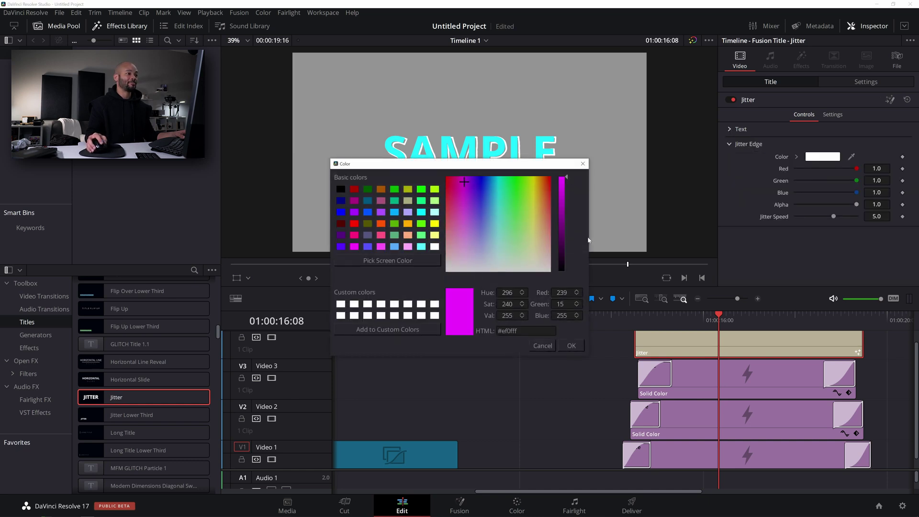
left_click(463, 217)
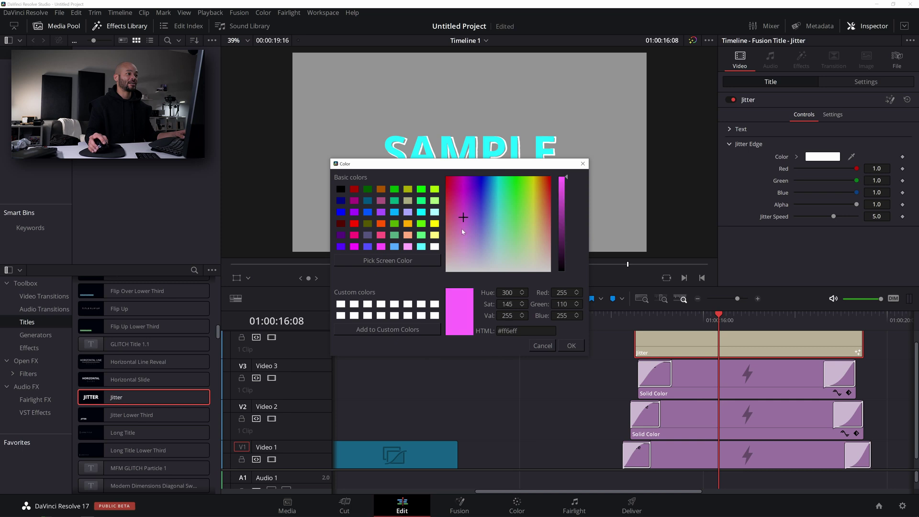
left_click(571, 346)
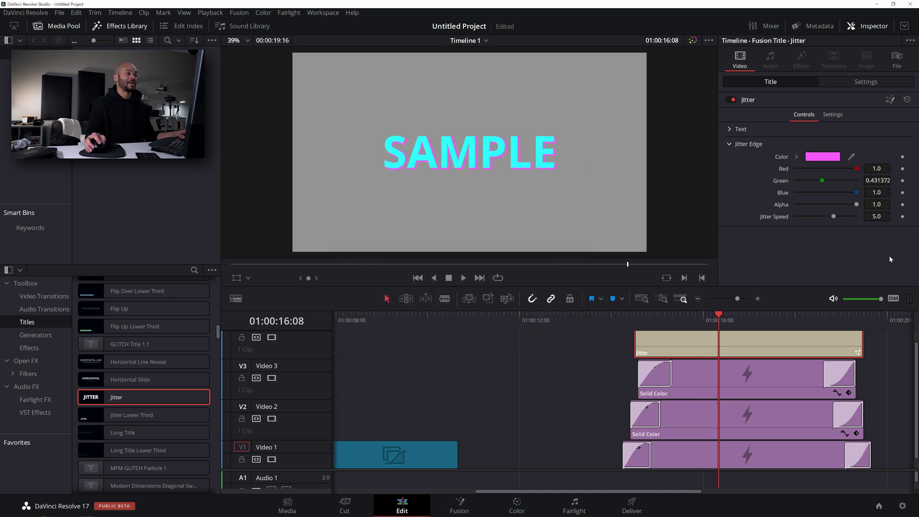
Trim the start of the Jitter title to 01:00:15:08, checking its timing against the incoming color slides.
left_click(631, 325)
mouse_move(639, 339)
left_mouse_down()
mouse_move(680, 339)
mouse_move(655, 341)
left_mouse_up()
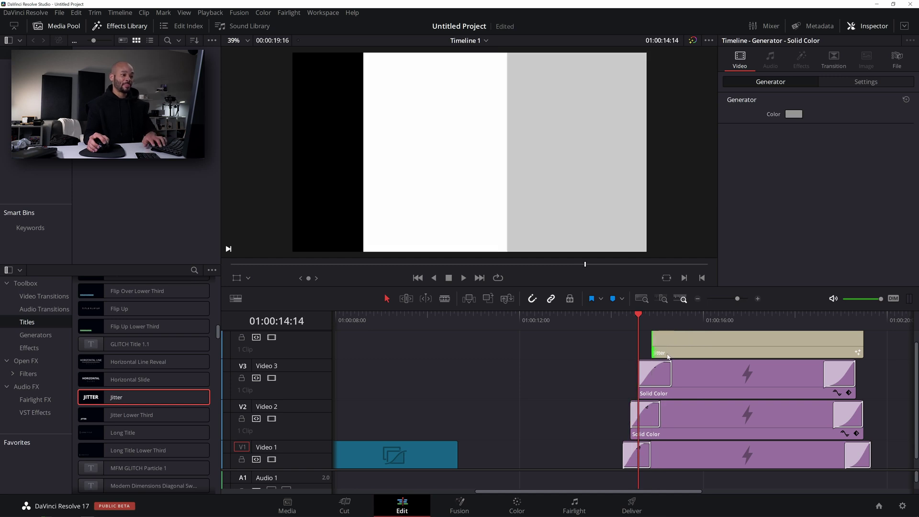
key("Right")
key("Right")
key("Right")
key("Right")
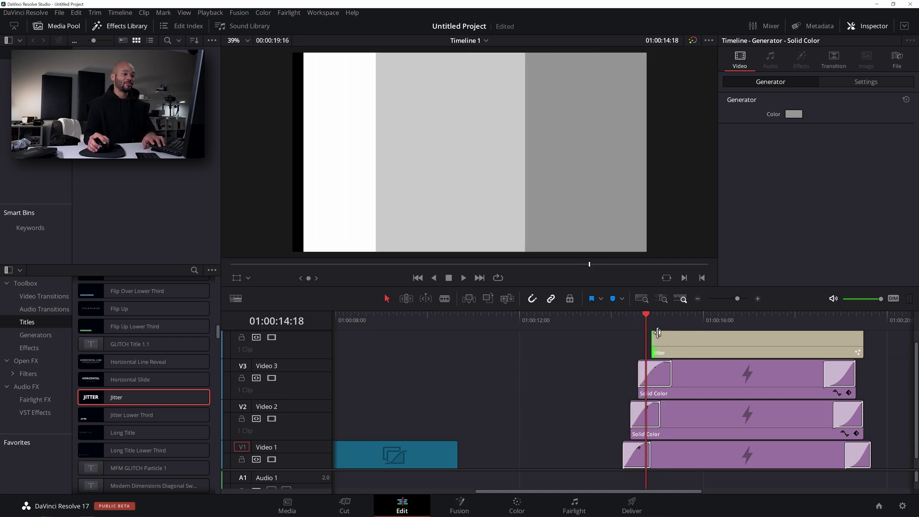
left_click(623, 324)
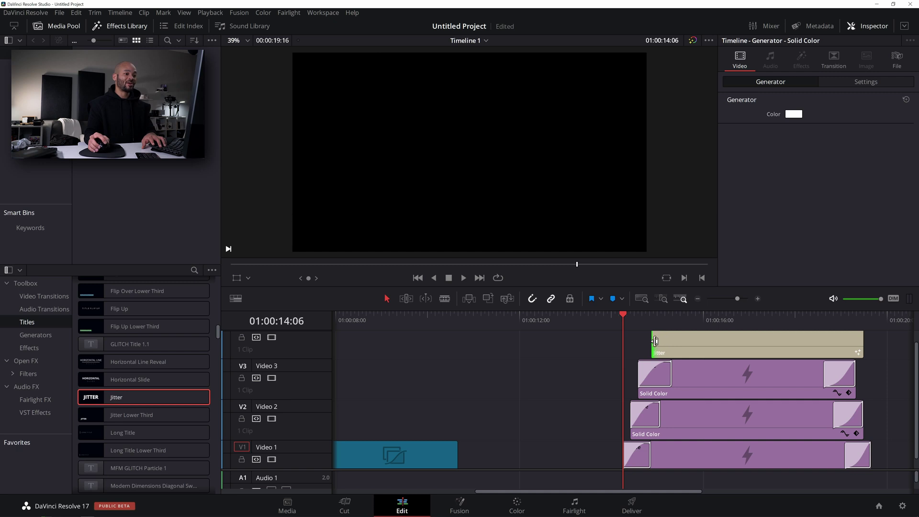
left_click_drag(656, 341, 697, 342)
key("space")
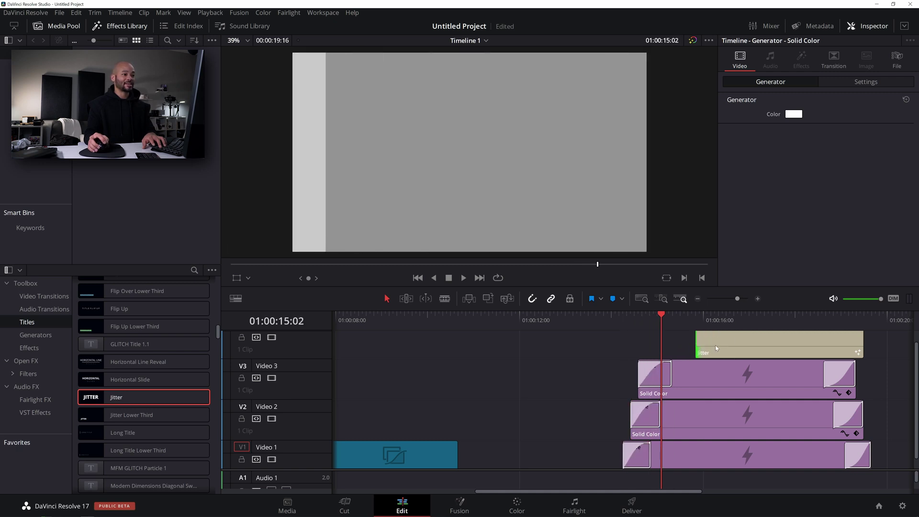
left_click_drag(697, 345, 680, 344)
Add a 17-frame Slide transition to the start of the Jitter title on Video 4.
left_click(42, 299)
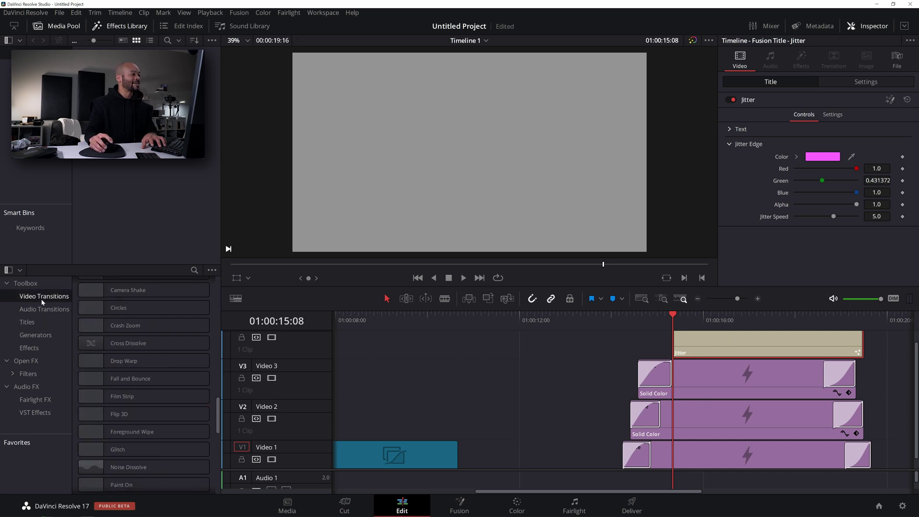
scroll(148, 376, "up", 1)
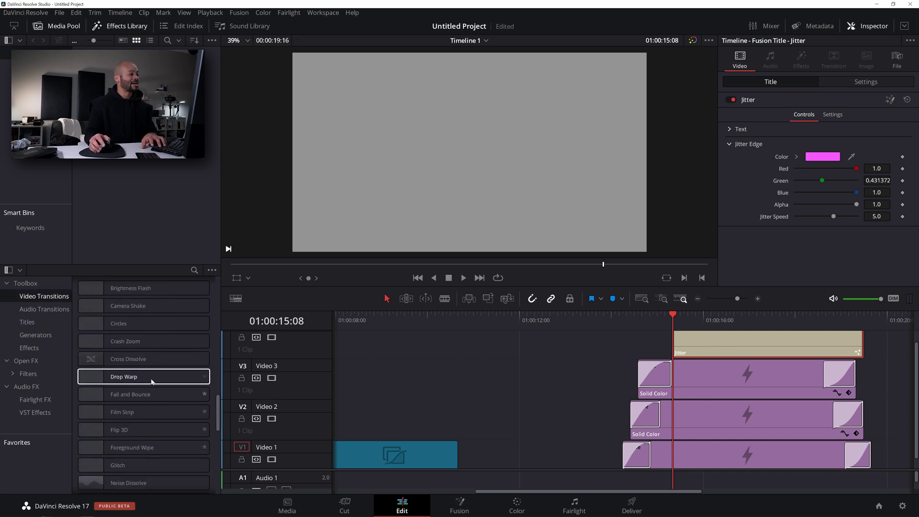
scroll(152, 382, "down", 10)
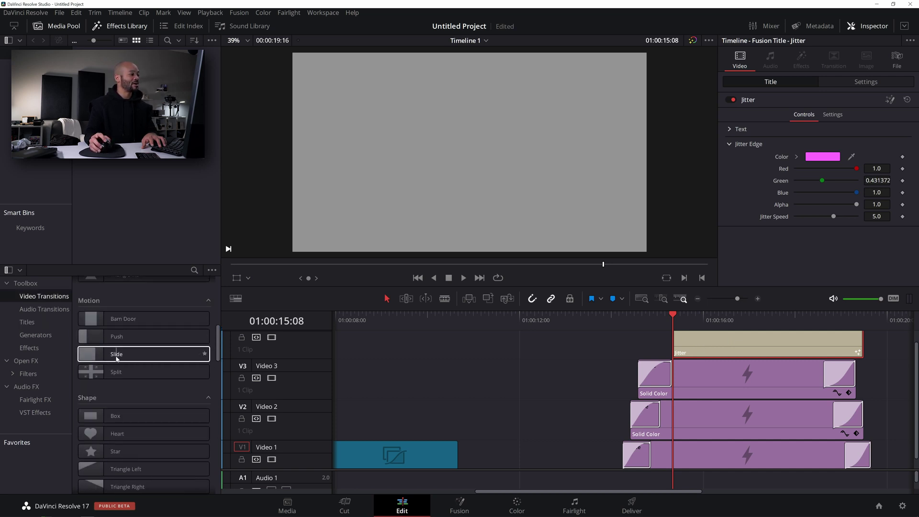
left_click_drag(117, 357, 702, 349)
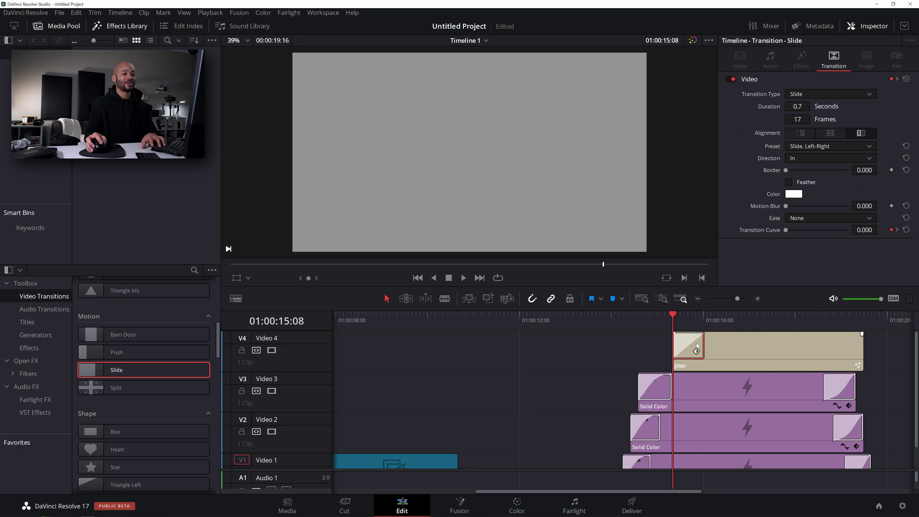
Set the title's opening Slide transition to the Slide, Bottom-Up preset with Ease Out.
left_click(837, 146)
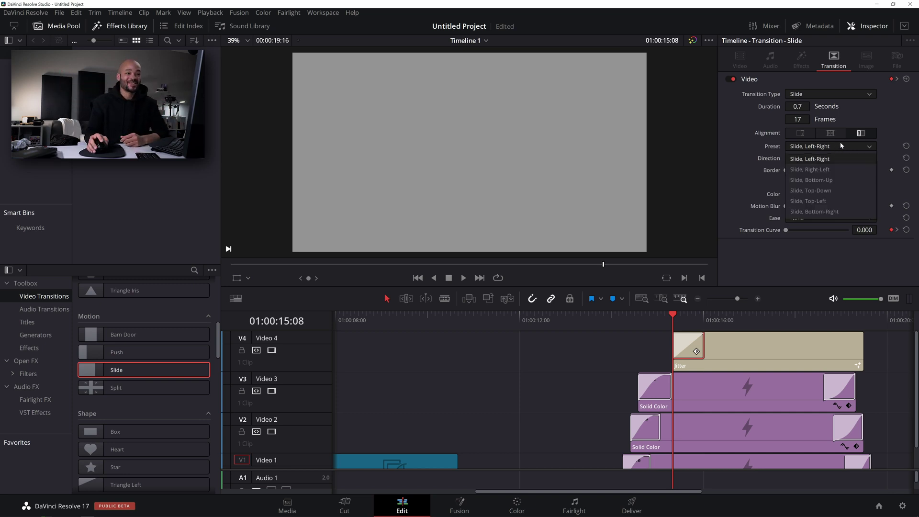
left_click(837, 180)
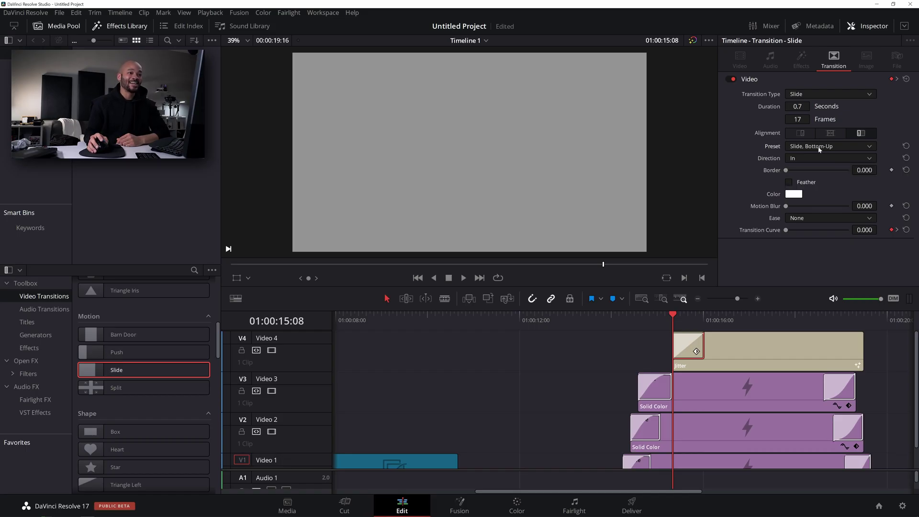
left_click(819, 221)
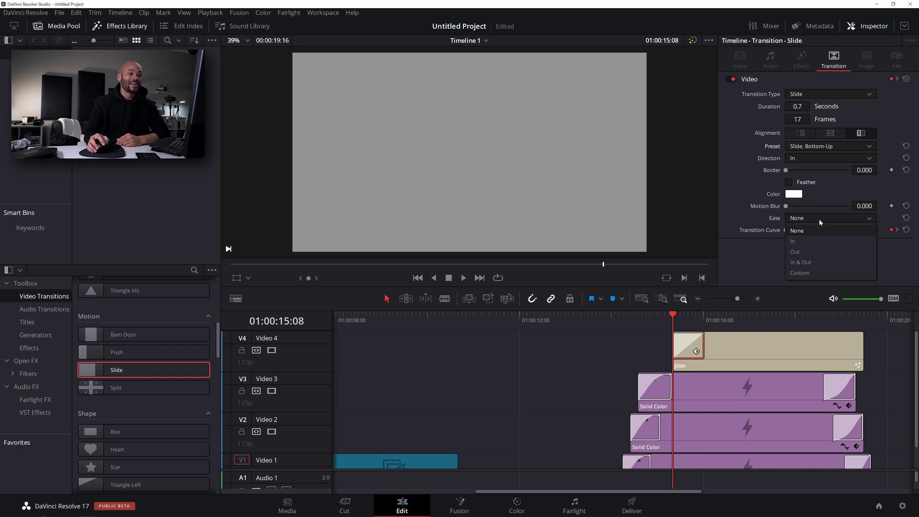
left_click(819, 251)
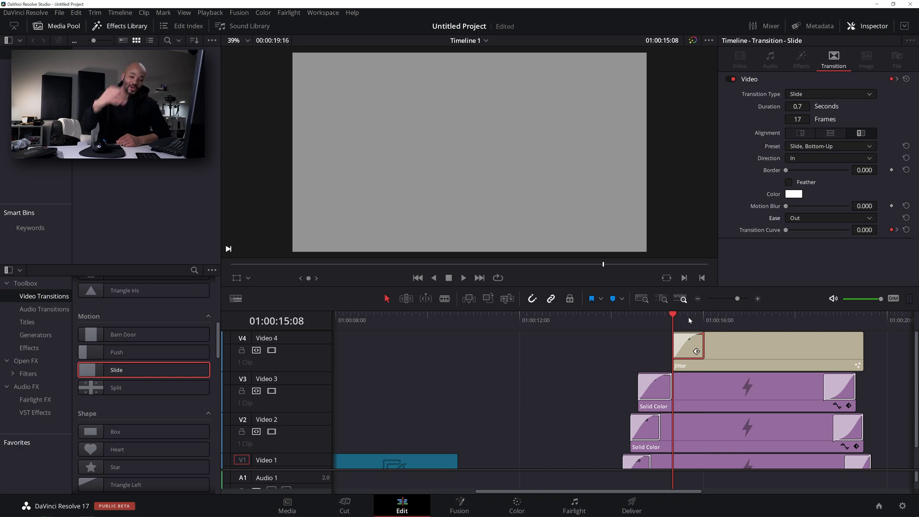
Extend the start of the Jitter title back to 01:00:15:02 and play back its entrance from 01:00:14:06.
left_click(622, 316)
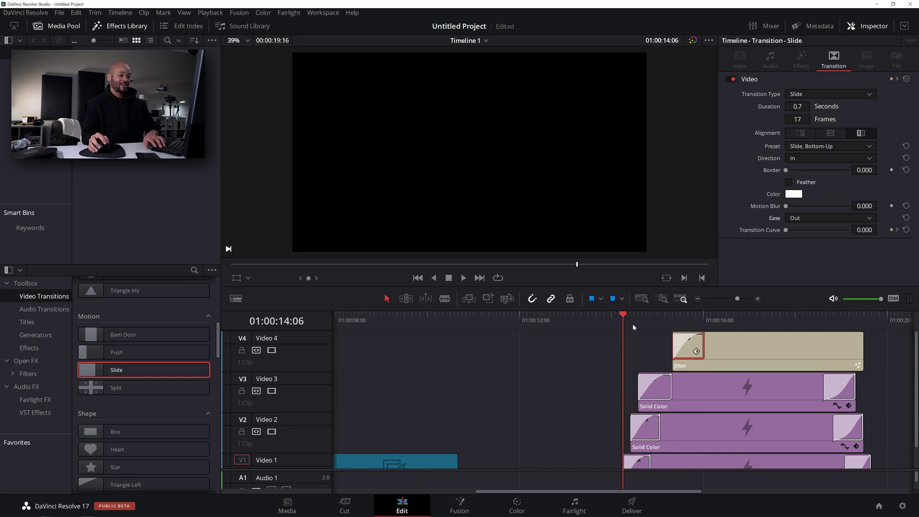
key("space")
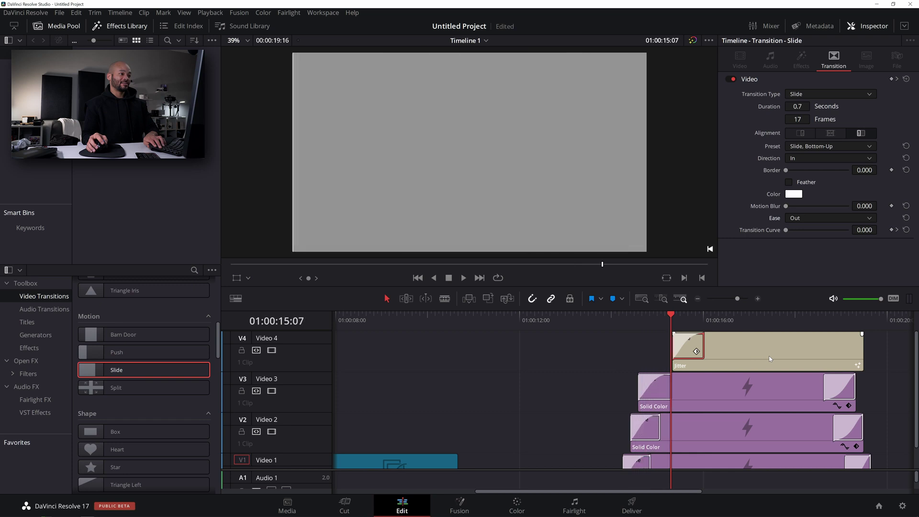
key("space")
left_click(676, 346)
left_click_drag(675, 347, 663, 347)
left_click(630, 321)
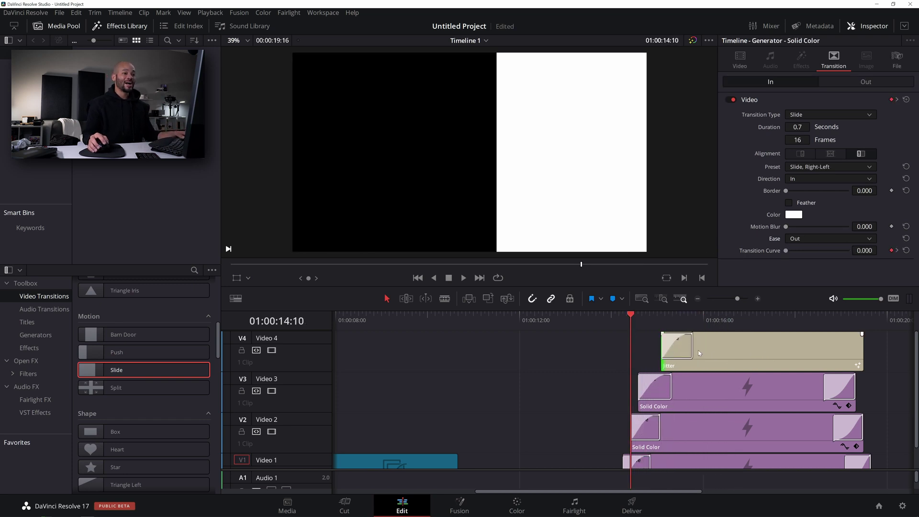
left_click(693, 334)
left_click(657, 326)
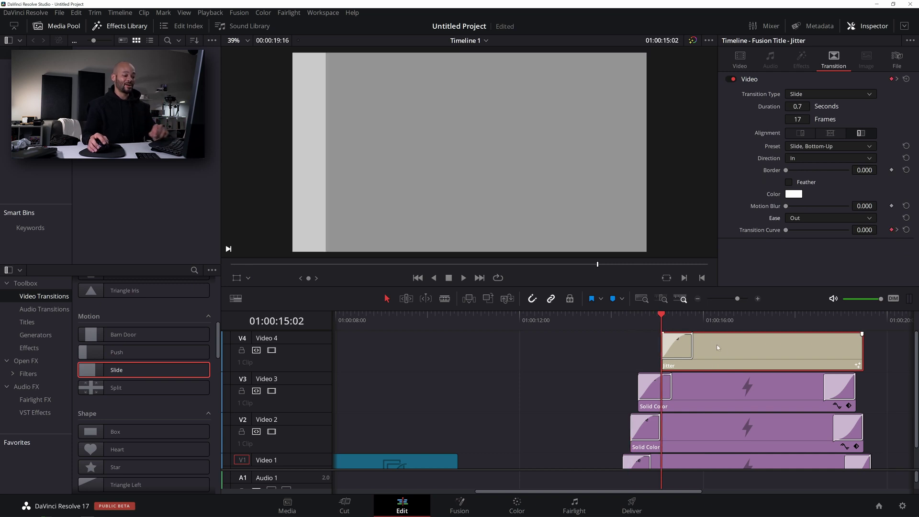
left_click(617, 328)
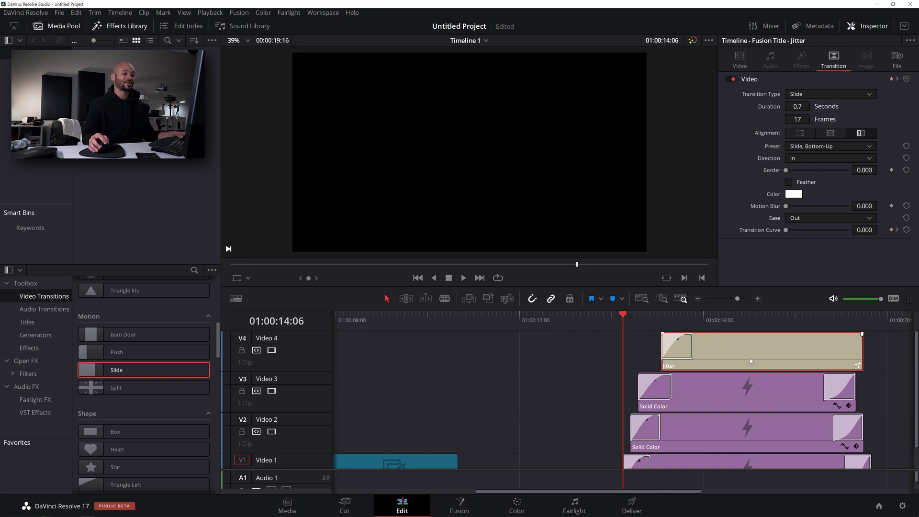
key("space")
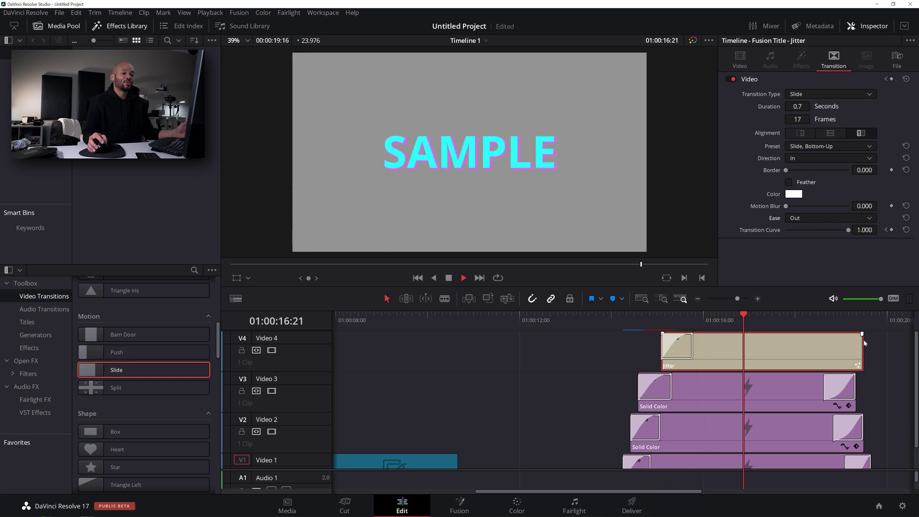
Trim the end of the Jitter title to about 01:00:18:20 and add a 24-frame Slide transition there.
left_click_drag(862, 349, 834, 349)
left_click_drag(88, 373, 840, 352)
key("ctrl+z")
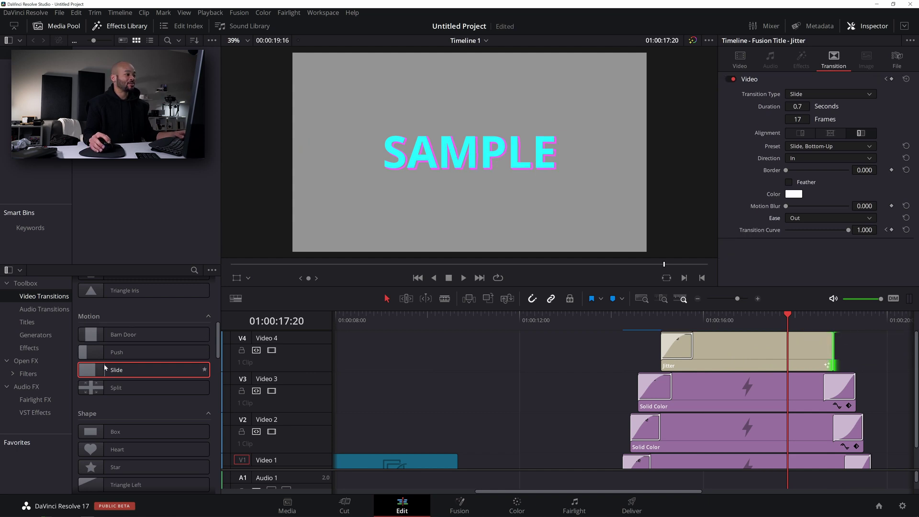
left_click_drag(105, 368, 824, 351)
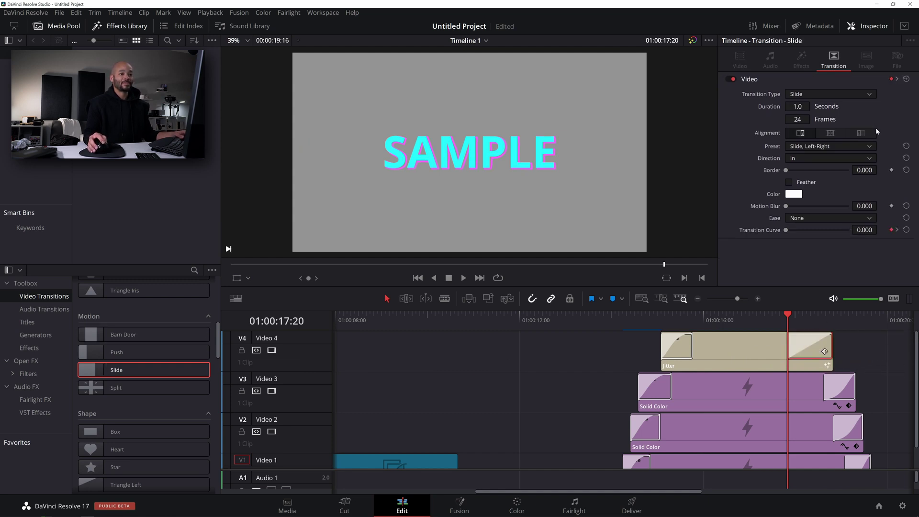
Set the title's closing Slide transition to the Slide, Top-Down preset with direction Out and Ease In.
left_click(845, 146)
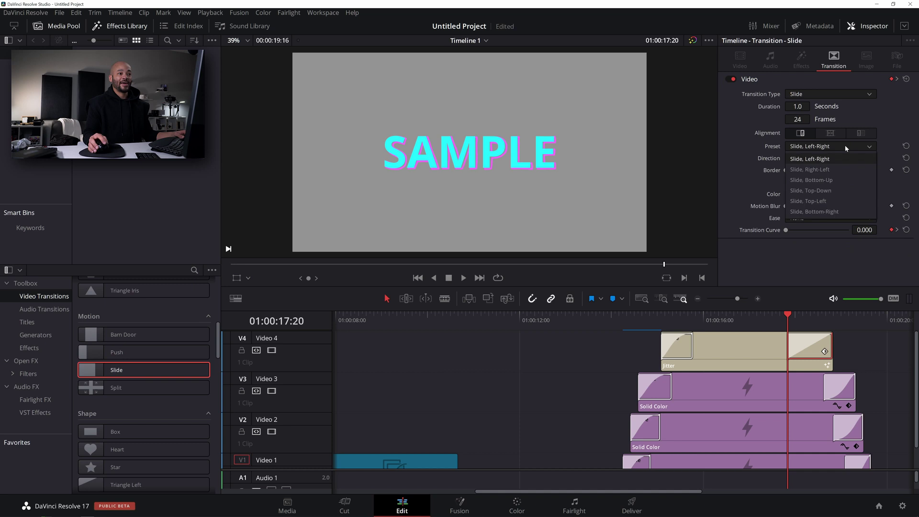
left_click(831, 188)
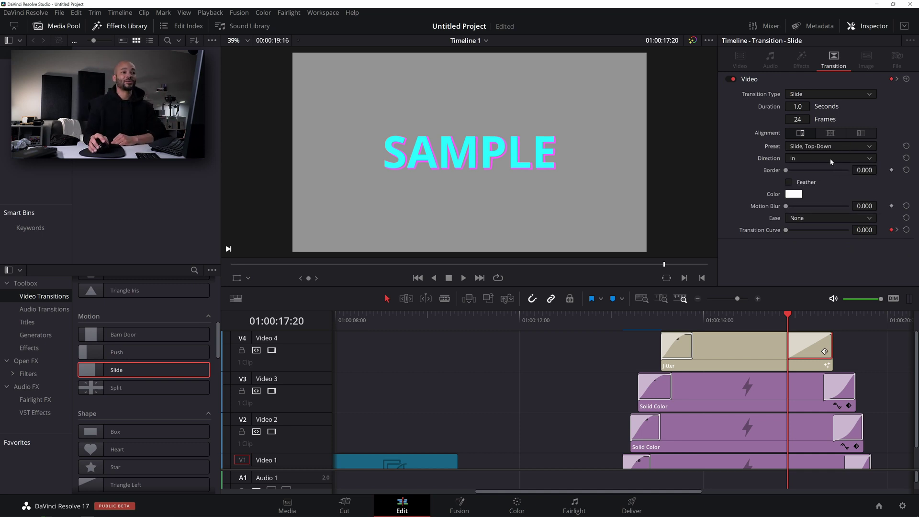
left_click(830, 159)
left_click(831, 180)
left_click(819, 219)
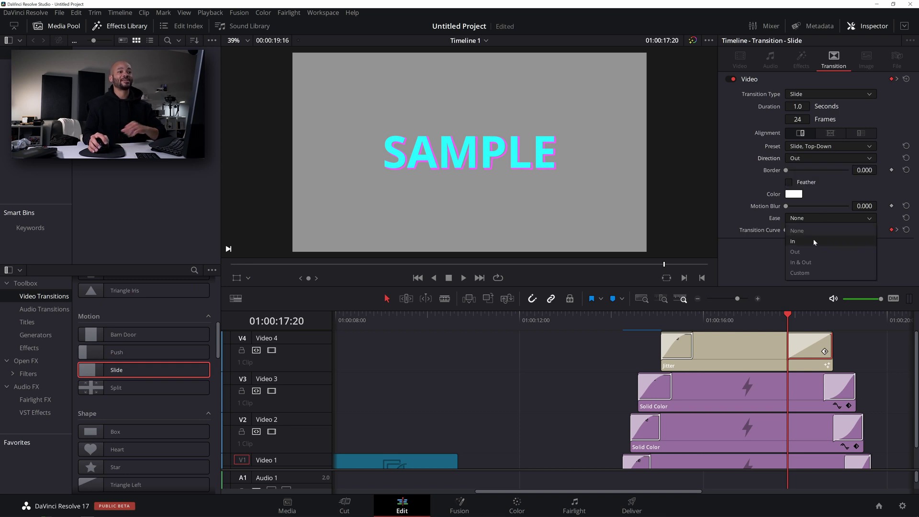
left_click(814, 242)
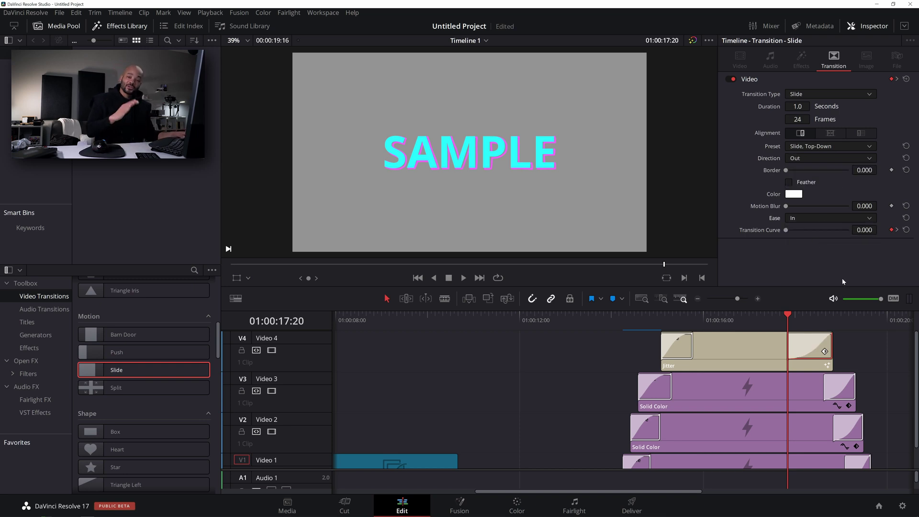
Play back the title's entrance and exit, and place the playhead at the start of the Jitter title, 01:00:15:02.
left_click(630, 324)
key("space")
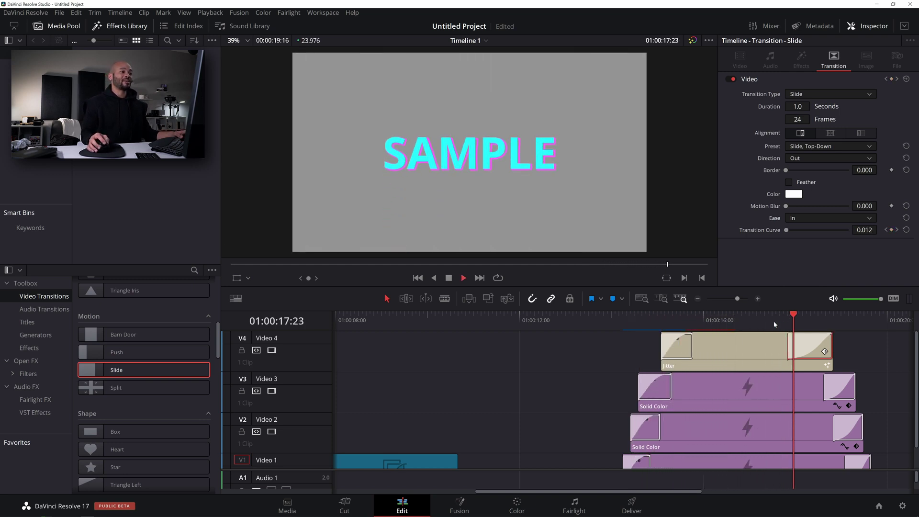
left_click(776, 318)
key("space")
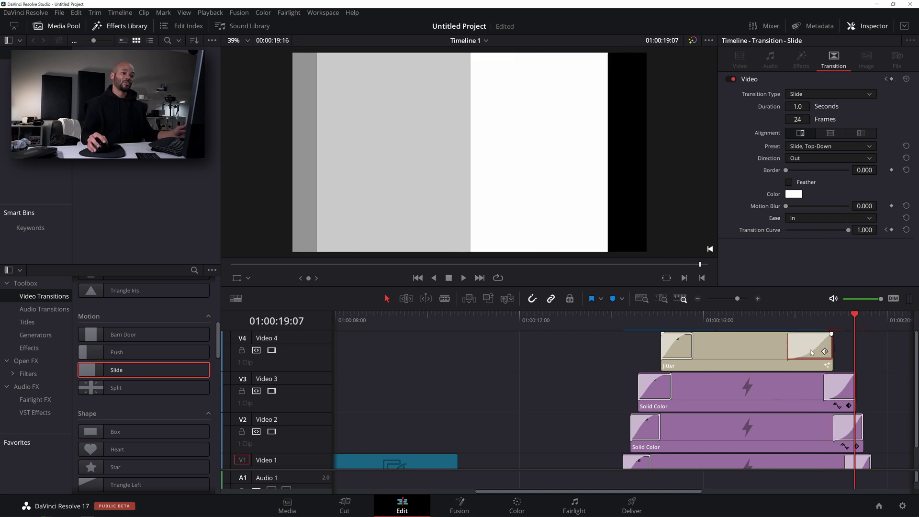
left_click(767, 343)
left_click(662, 326)
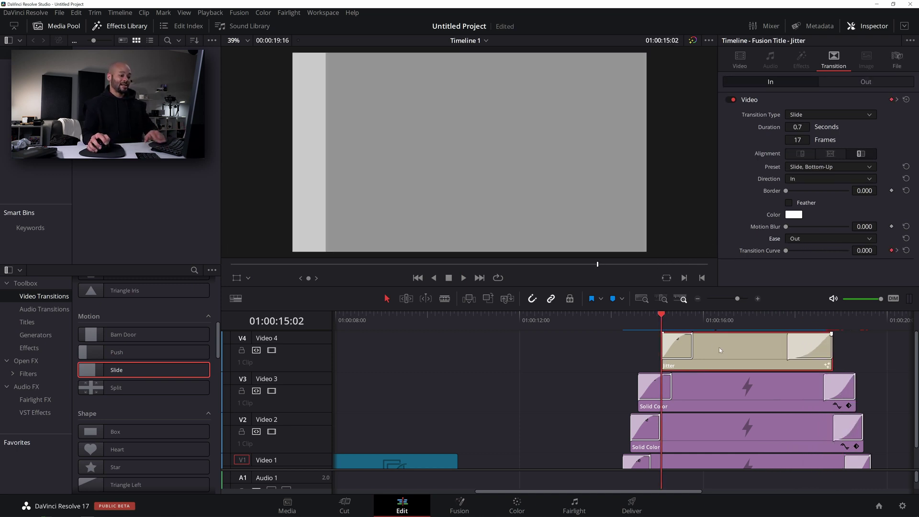
Replace the Jitter title with a Text+ title on Video 4 starting at 01:00:15:02.
key("Delete")
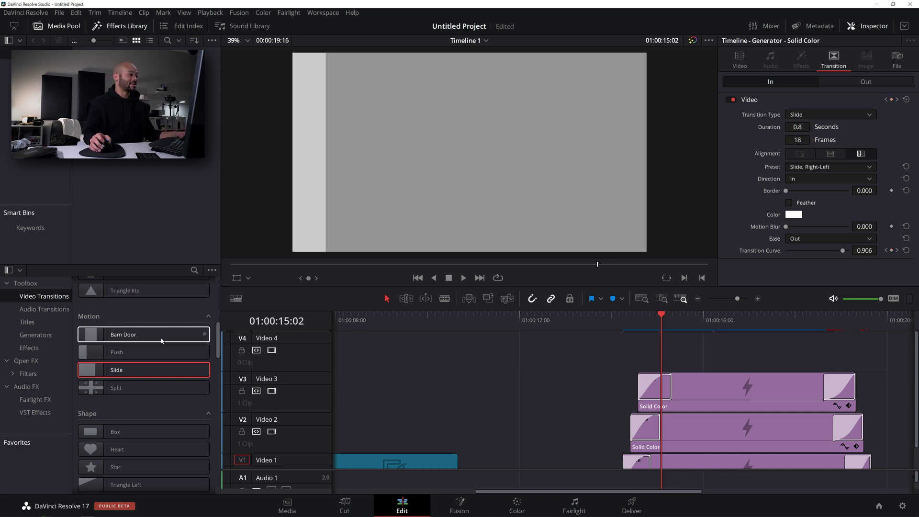
scroll(82, 332, "up", 3)
left_click(27, 321)
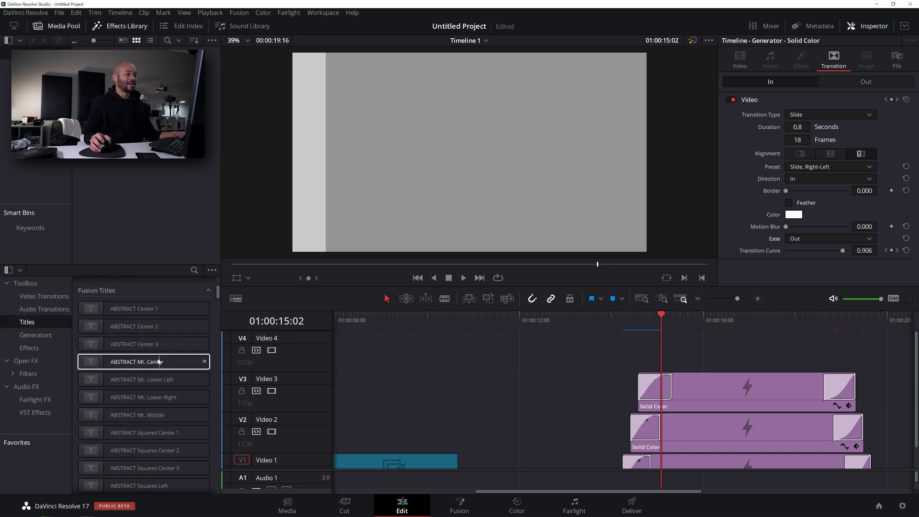
scroll(143, 369, "up", 3)
left_click_drag(117, 388, 704, 357)
left_click(684, 335)
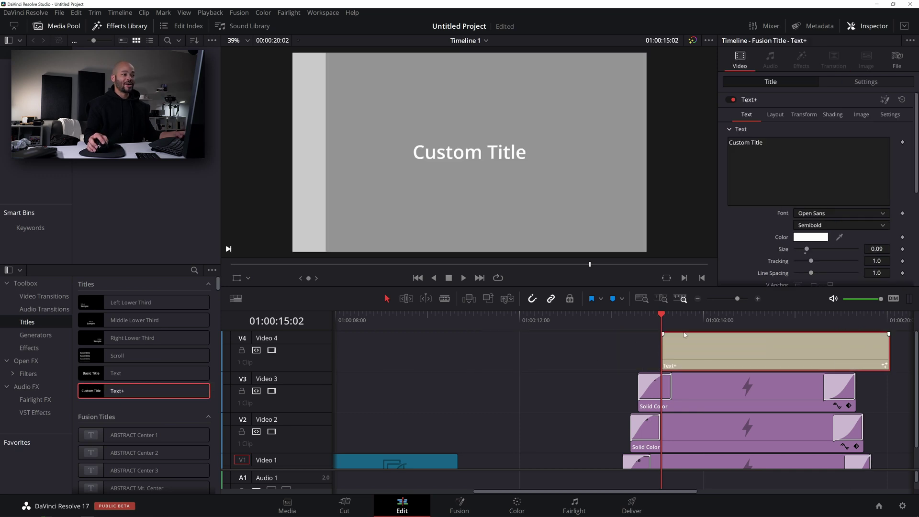
Add a Slide video transition to the start of the Text+ title.
left_click(44, 296)
scroll(139, 411, "down", 4)
scroll(138, 420, "down", 3)
left_click_drag(139, 432, 679, 349)
Set the title's opening Slide to the Slide, Bottom-Up preset with Ease Out, and shorten it to 14 frames.
left_click(807, 148)
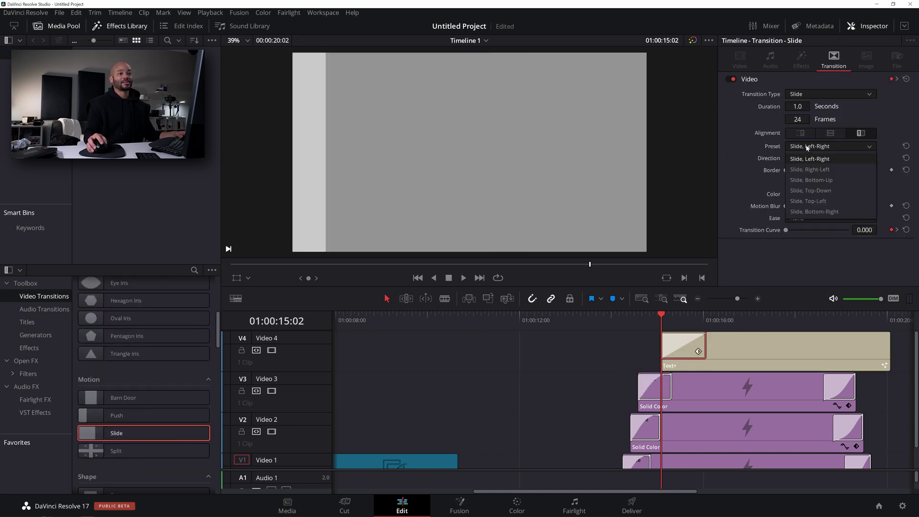
left_click(812, 179)
left_click(812, 158)
left_click(813, 219)
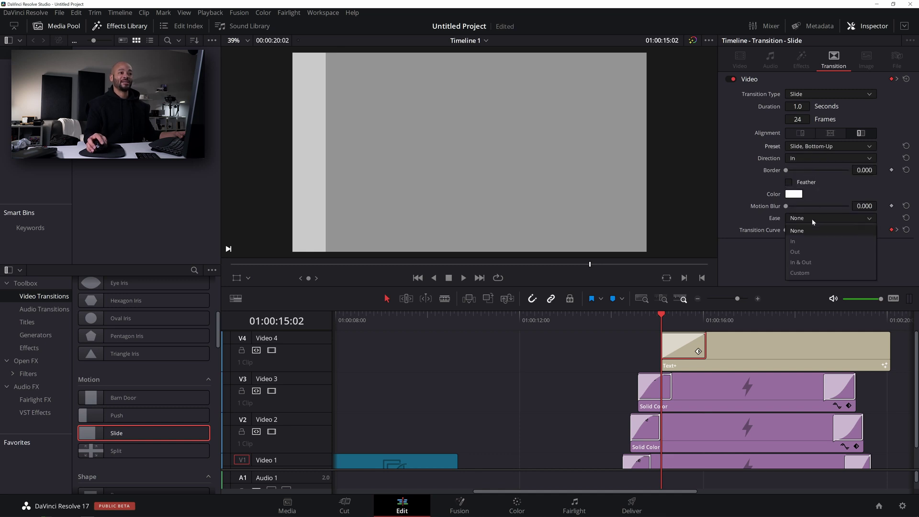
left_click(811, 251)
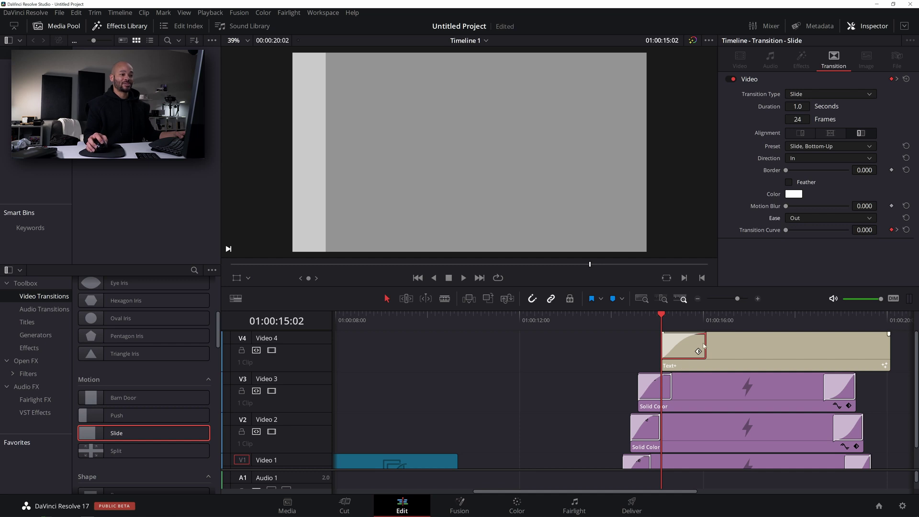
left_click_drag(706, 339, 686, 339)
Play back the Text+ title's entrance from 01:00:14:06.
left_click(623, 320)
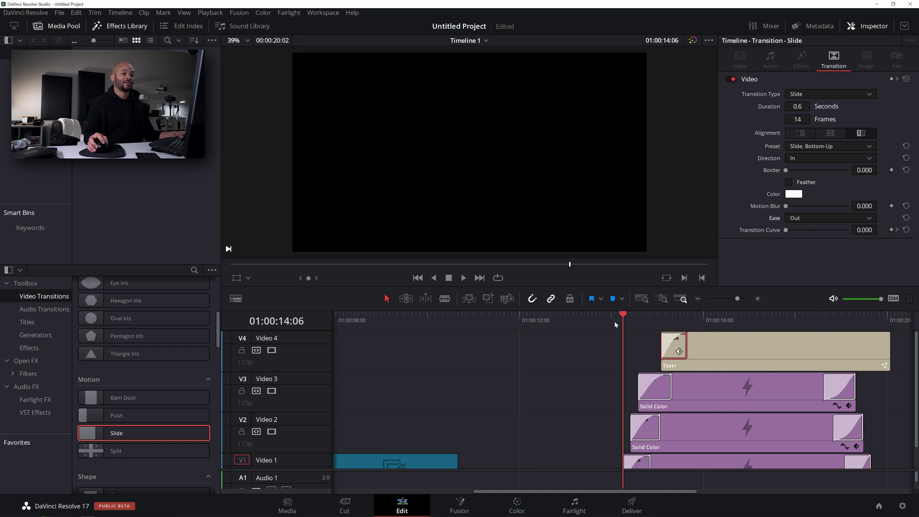
key("space")
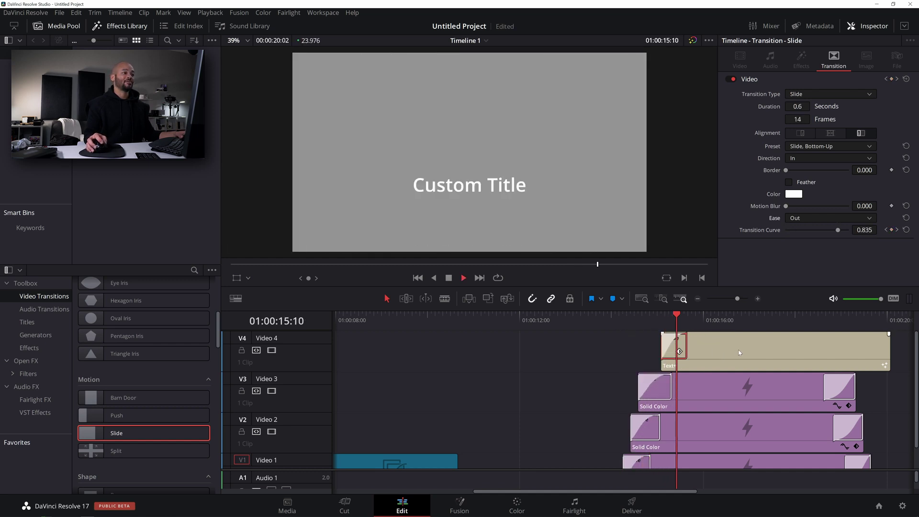
key("space")
Replace the title's placeholder text with THE, MODERN and FILMMAKER on three separate lines.
left_click(739, 352)
left_click(740, 61)
left_click_drag(792, 150, 680, 123)
type("THE MODERN")
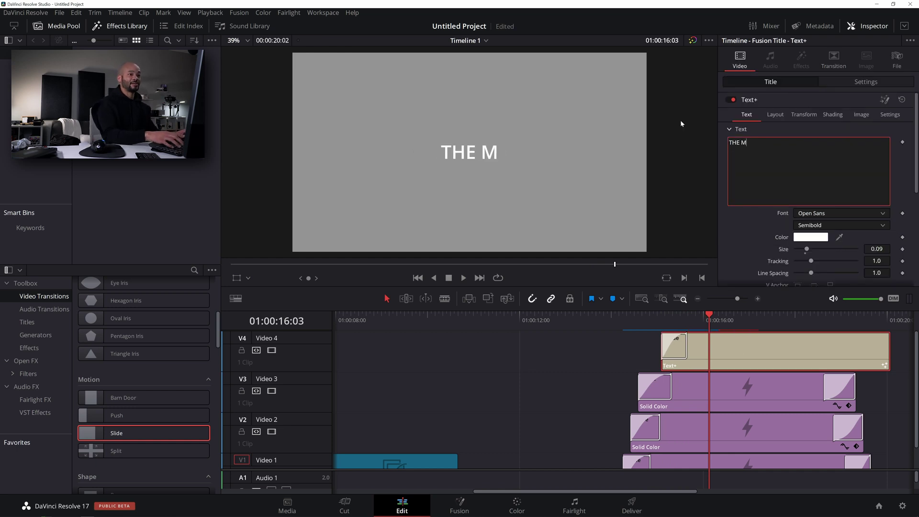
key("BackSpace")
key("BackSpace")
key("BackSpace")
key("BackSpace")
key("BackSpace")
key("BackSpace")
key("BackSpace")
key("Return")
type("MODERN")
key("Return")
type("FO")
key("BackSpace")
type("ILMMAKER")
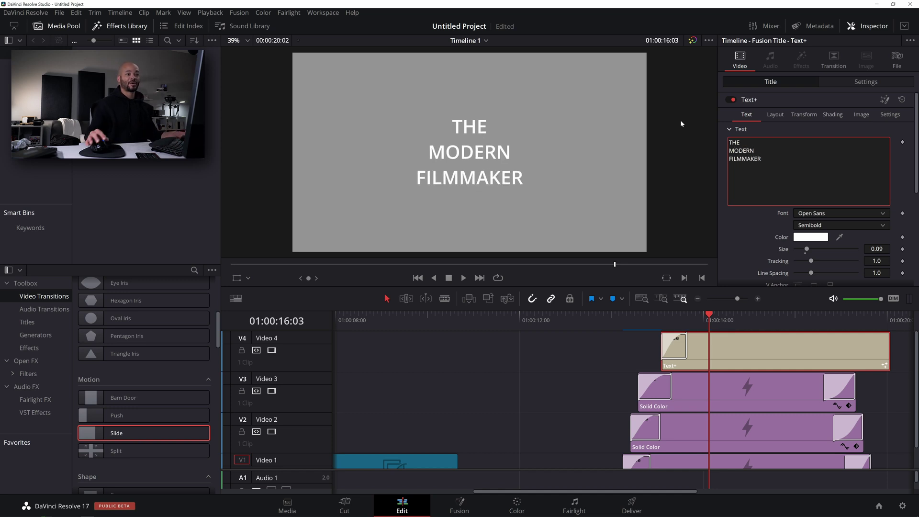
Style the title text in Montserrat ExtraBold with tracking 1.126 and line spacing 0.65.
left_click(832, 213)
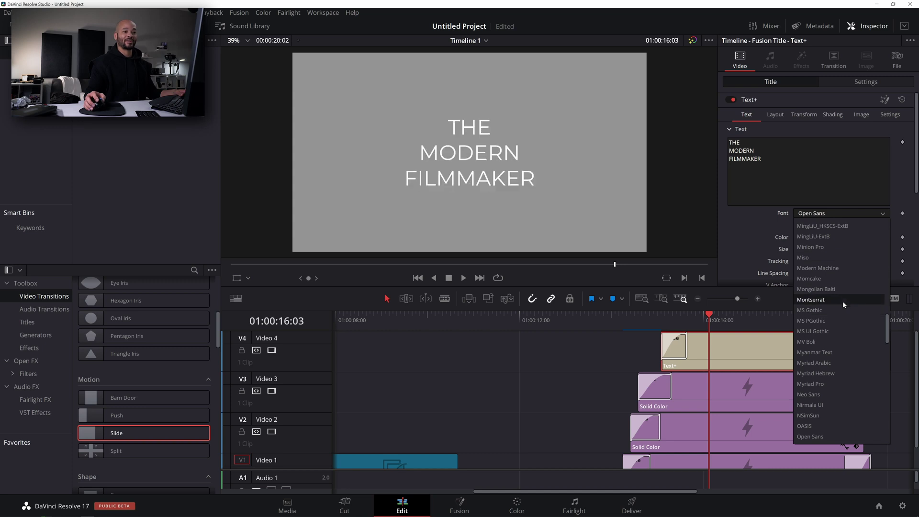
left_click(842, 299)
left_click(844, 225)
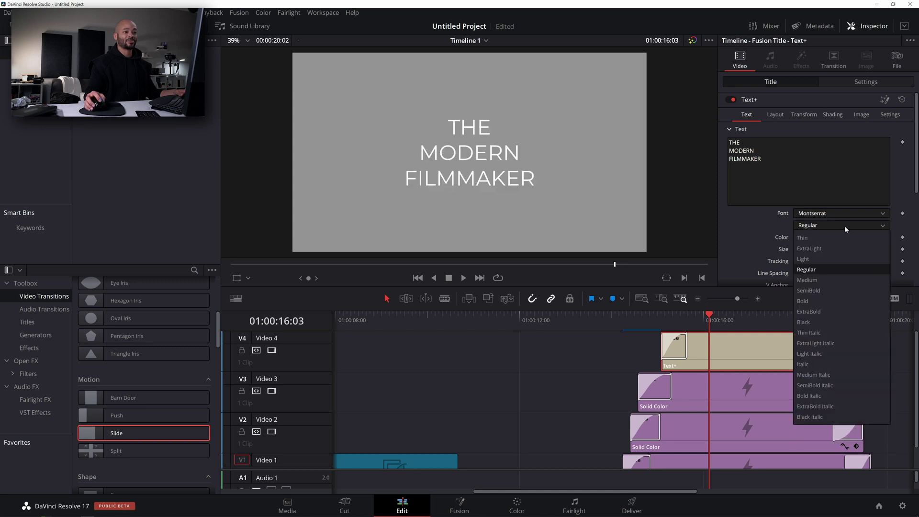
left_click(828, 312)
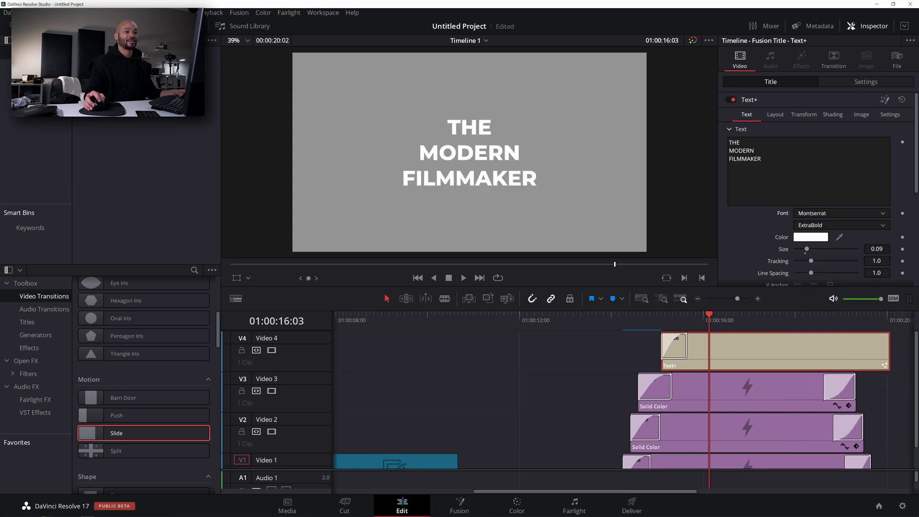
left_click_drag(877, 273, 878, 254)
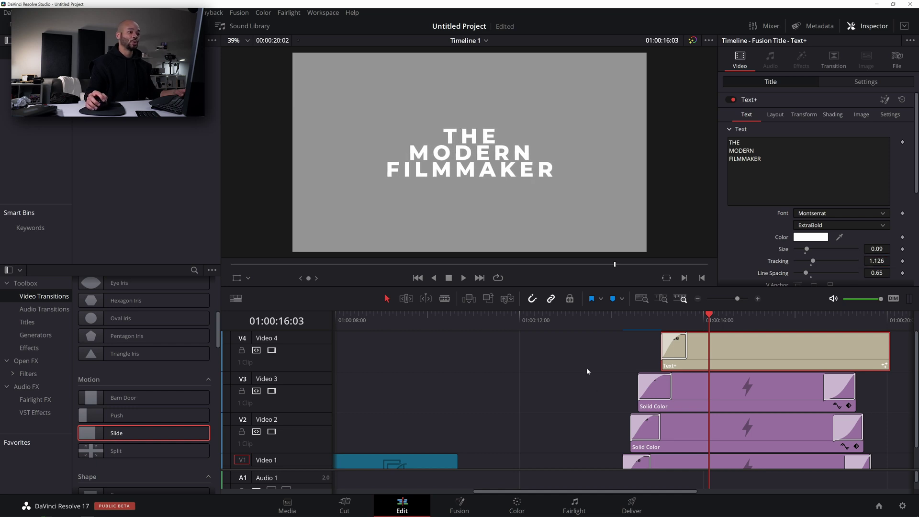
Move the Text+ title slightly earlier on Video 4, play back its entrance, and set its Slide transition to 17 frames.
left_click(623, 324)
left_click_drag(696, 354, 671, 343)
key("space")
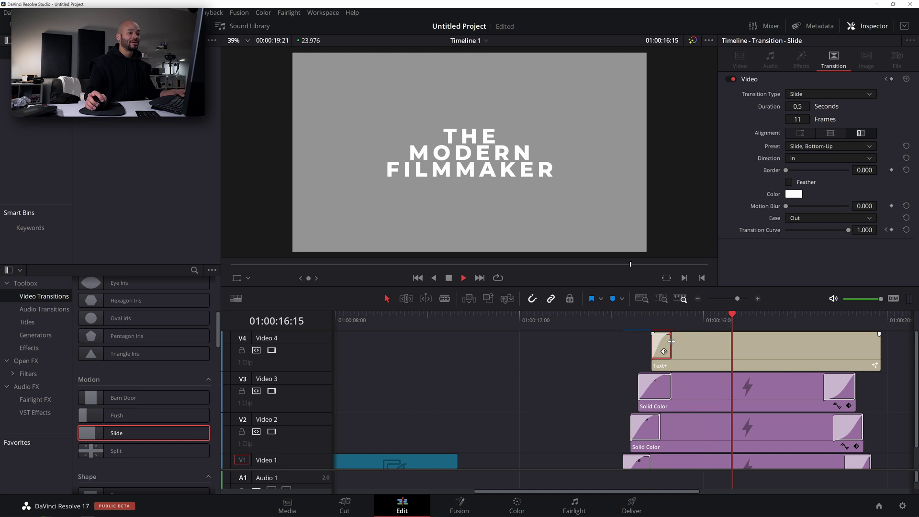
left_click_drag(676, 343, 683, 345)
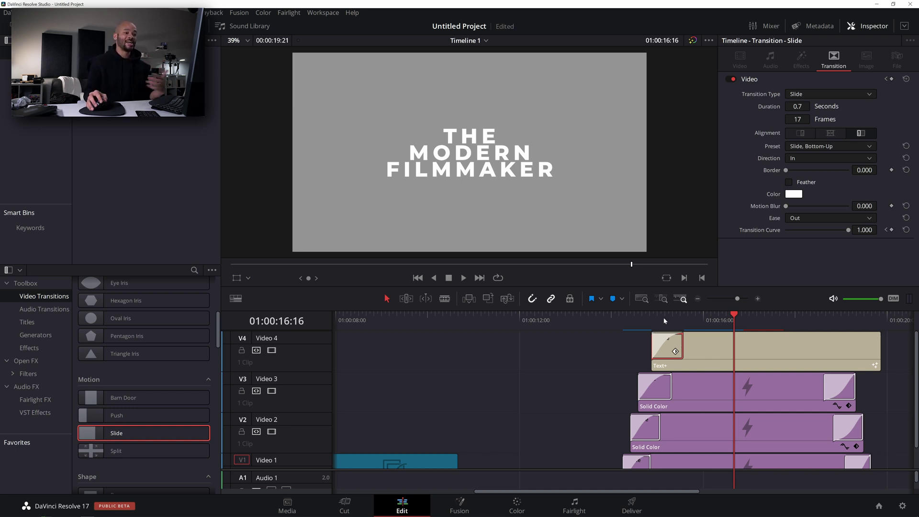
Play back the whole title sequence several times and return the playhead to 01:00:14:06.
left_click(642, 321)
key("space")
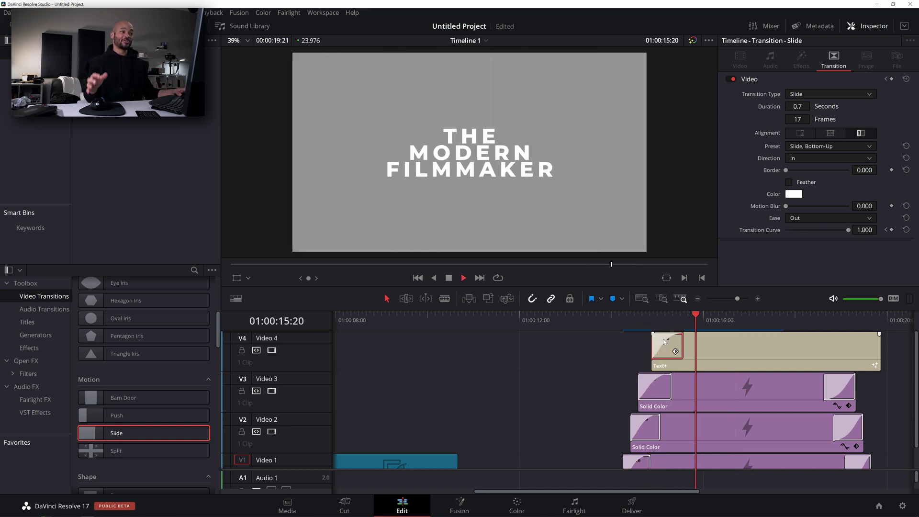
left_click(622, 322)
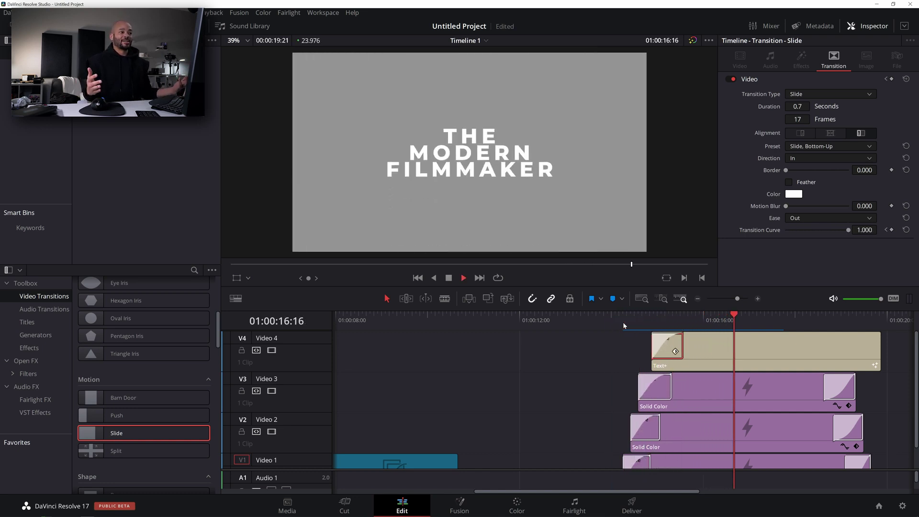
key("space")
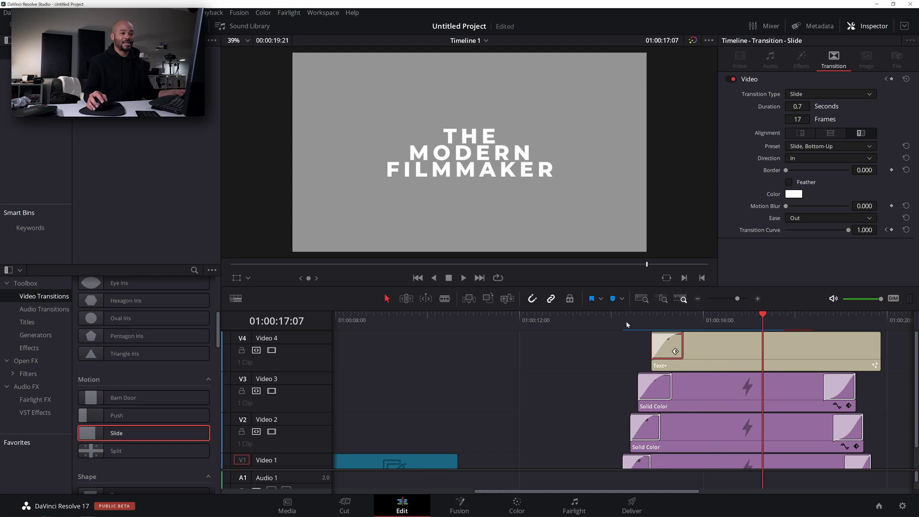
left_click(623, 322)
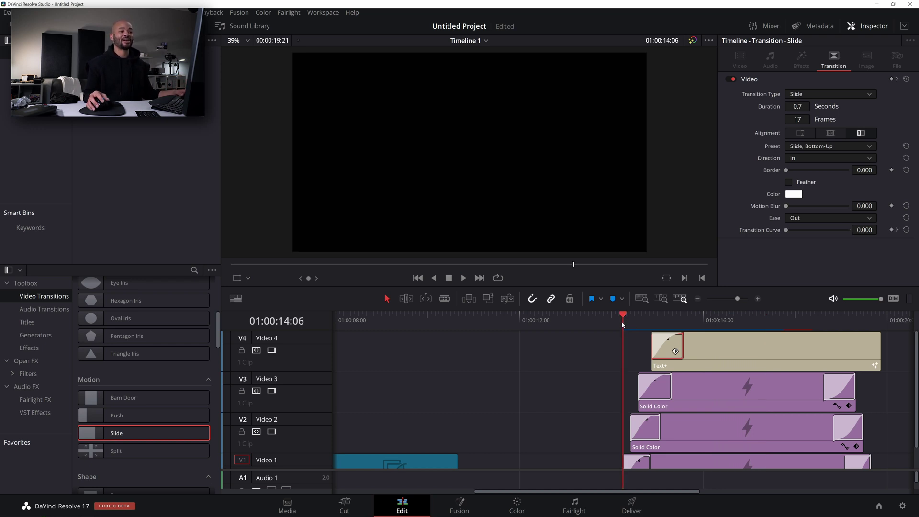
key("space")
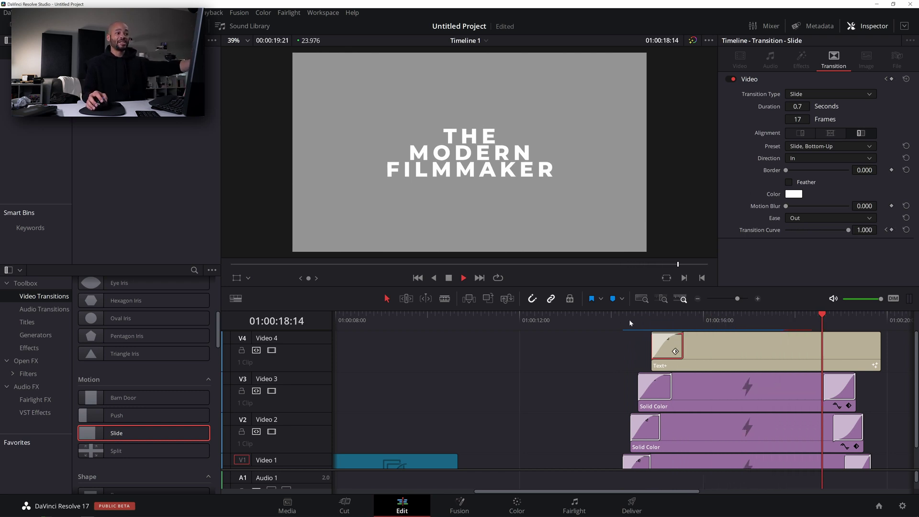
left_click(628, 320)
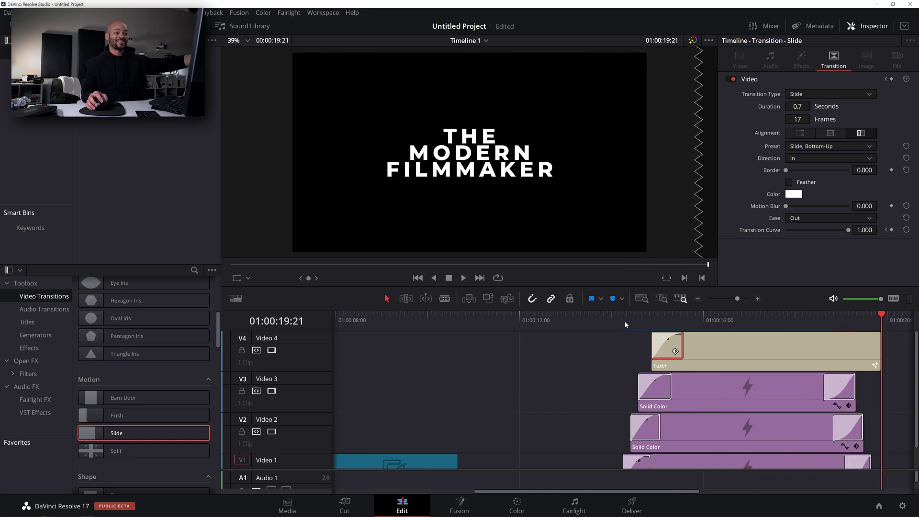
left_click(626, 324)
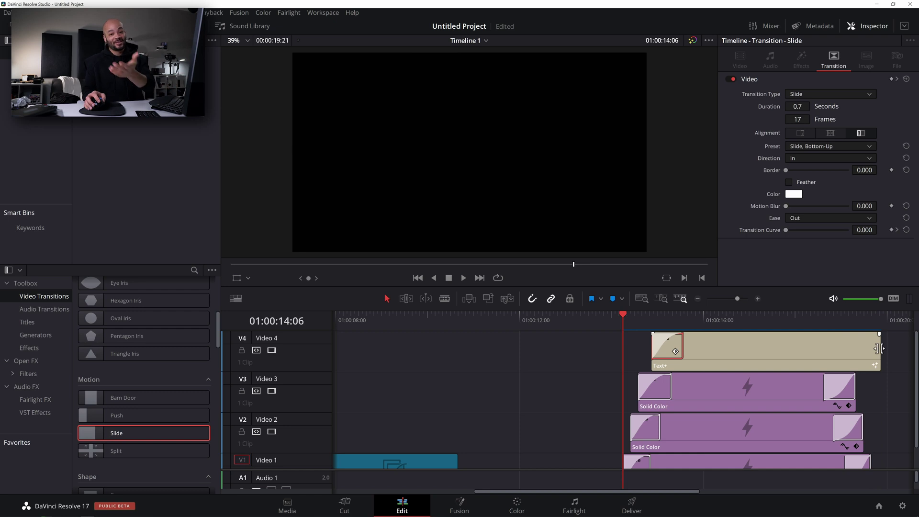
Trim the Text+ title to end just before the Video 3 Solid Color clip, play it back, and place the playhead at 01:00:15:08.
left_click_drag(880, 348, 842, 354)
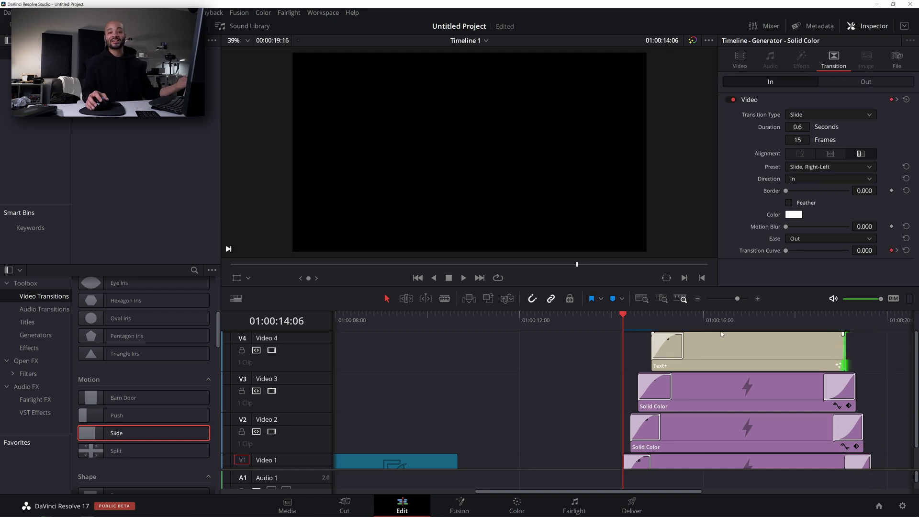
key("space")
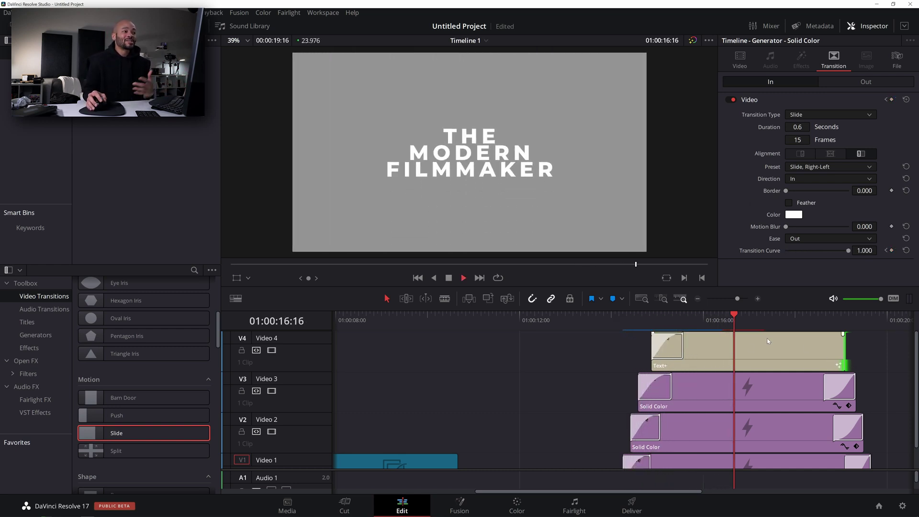
left_click(680, 335)
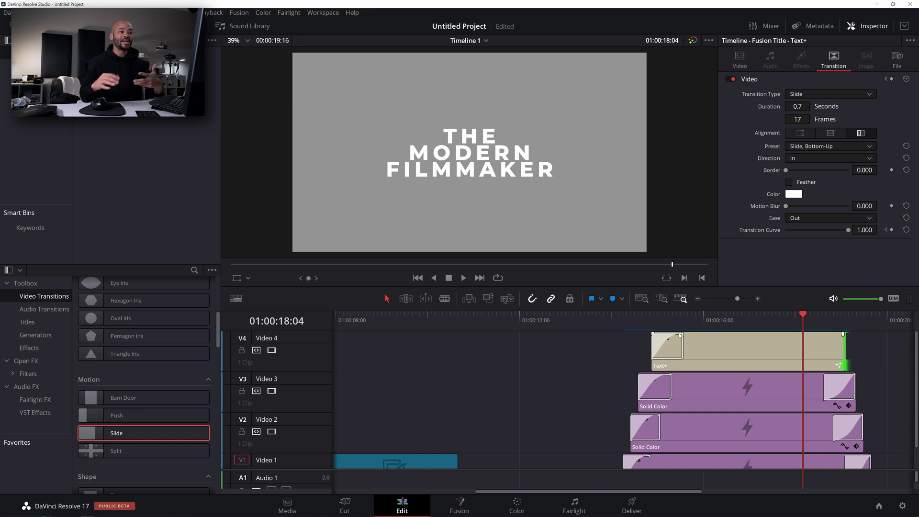
left_click(672, 321)
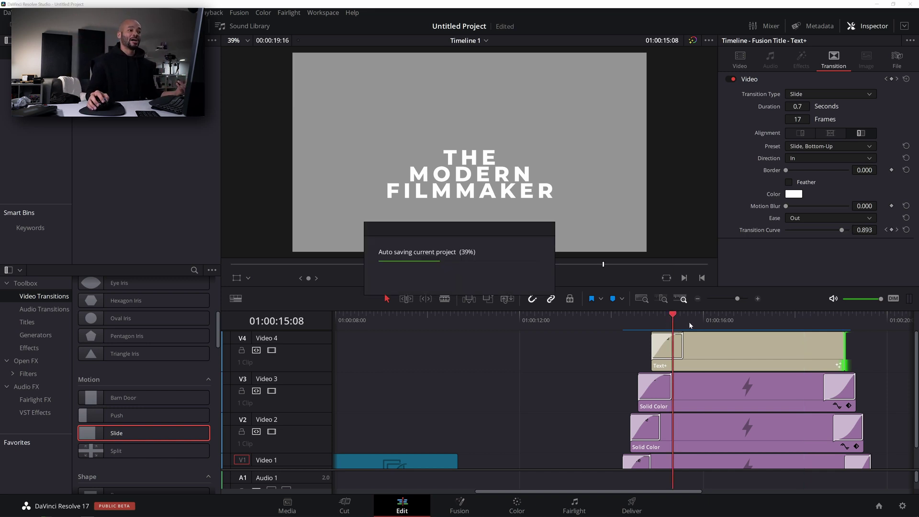
Remove the MODERN and FILMMAKER lines from the Text+ title, leaving only THE.
left_click(718, 348)
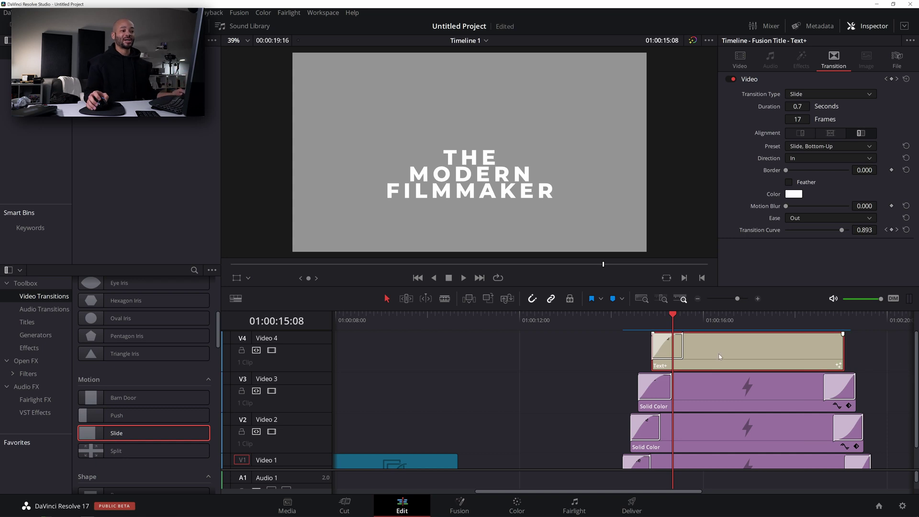
left_click(737, 58)
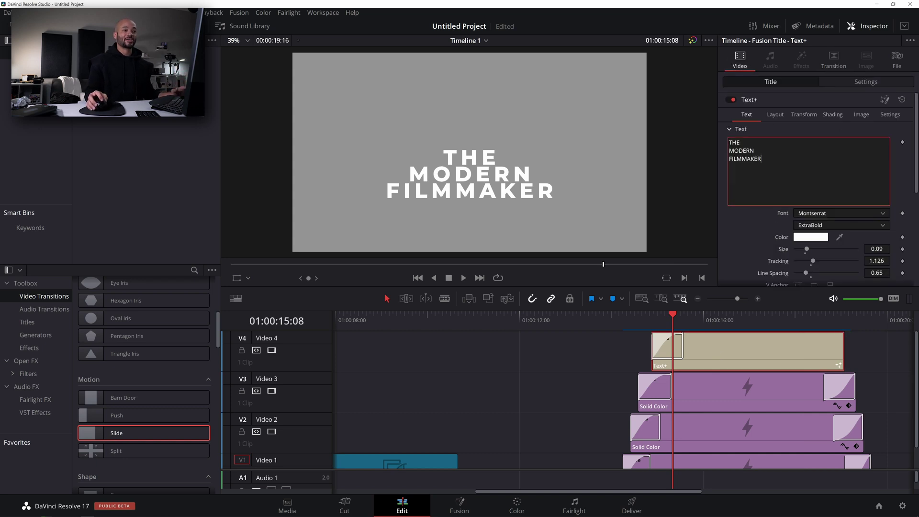
left_click_drag(729, 151, 761, 159)
key("BackSpace")
scroll(628, 368, "down", 1)
scroll(628, 368, "up", 1)
left_click(753, 376)
left_click(763, 351)
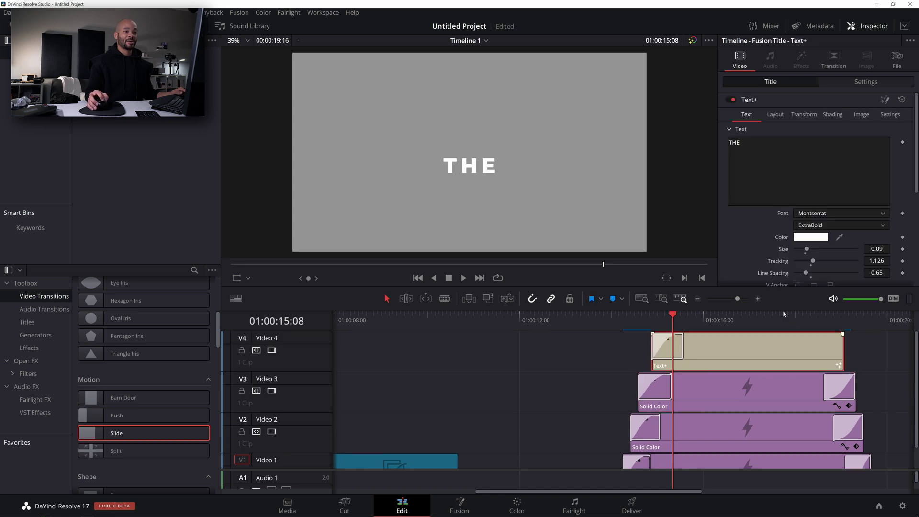
Enlarge the THE text to size 0.1645 and set its vertical anchor to 1.0.
left_click_drag(877, 249, 912, 249)
scroll(827, 198, "down", 4)
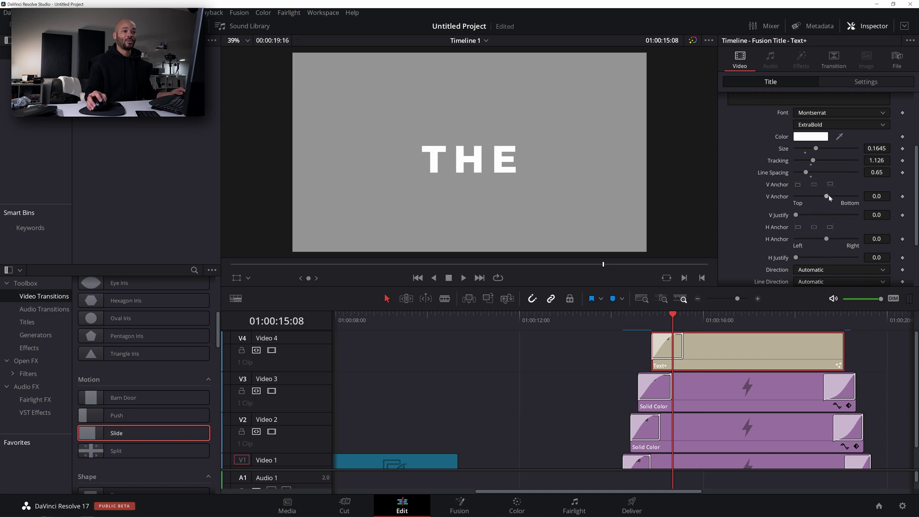
left_click_drag(827, 196, 869, 190)
scroll(724, 190, "up", 3)
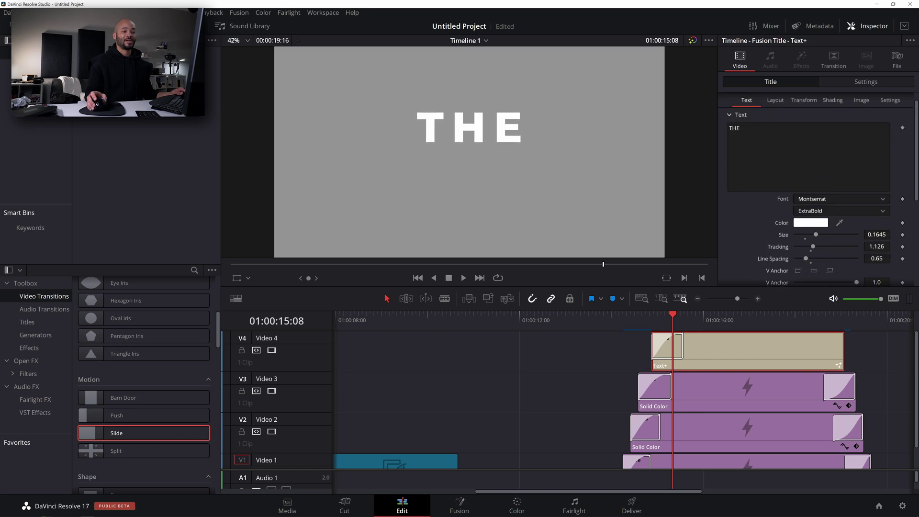
Raise the THE text in the frame by setting its layout Center Y to 0.588.
left_click(776, 103)
left_click_drag(876, 148, 917, 149)
scroll(476, 190, "down", 1)
scroll(476, 190, "down", 1)
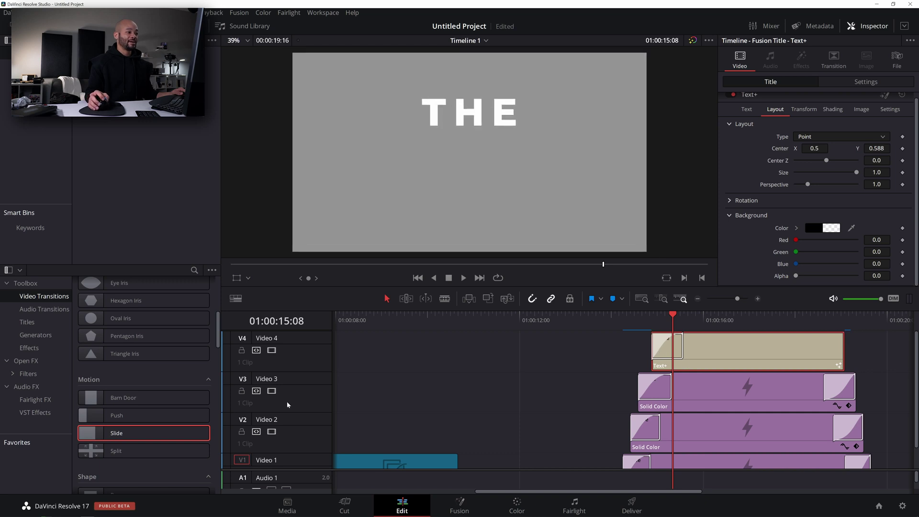
Reduce the video track height in the timeline to its minimum.
left_click(235, 298)
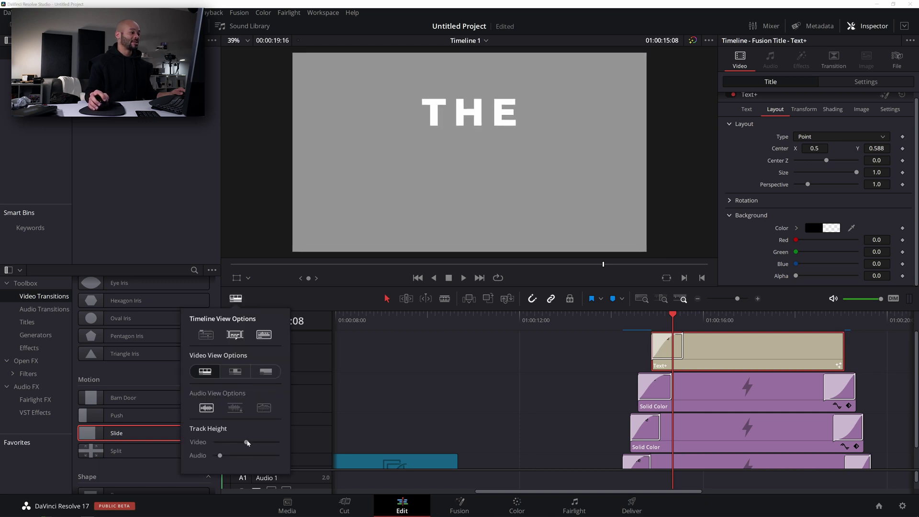
left_click_drag(247, 442, 213, 443)
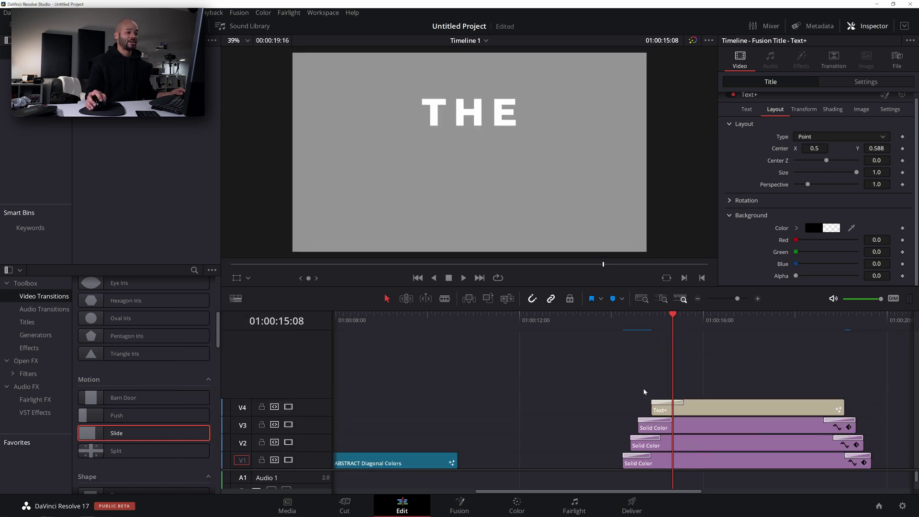
Duplicate the THE title clip onto a new track V5, starting three frames later at 01:00:15:00.
left_click(728, 407)
left_click_drag(728, 408, 728, 391)
left_click_drag(670, 328, 653, 320)
key("Right")
key("Right")
key("Right")
left_click_drag(697, 393, 704, 392)
Replace the text of the duplicated title on V5 with MODERN.
left_click(746, 149)
key("BackSpace")
key("BackSpace")
key("BackSpace")
key("BackSpace")
type("MODERN")
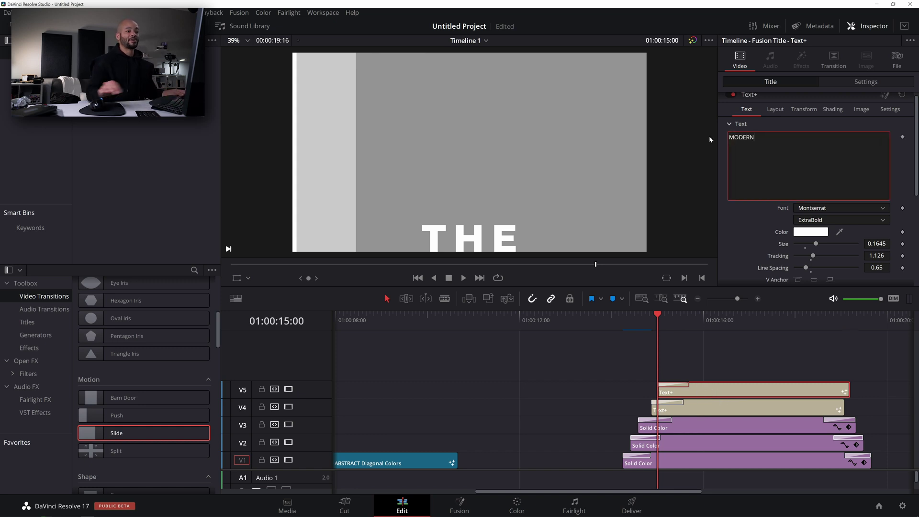
Shrink the MODERN text to the width of THE, with size 0.0914 and tracking 0.952.
left_click(717, 322)
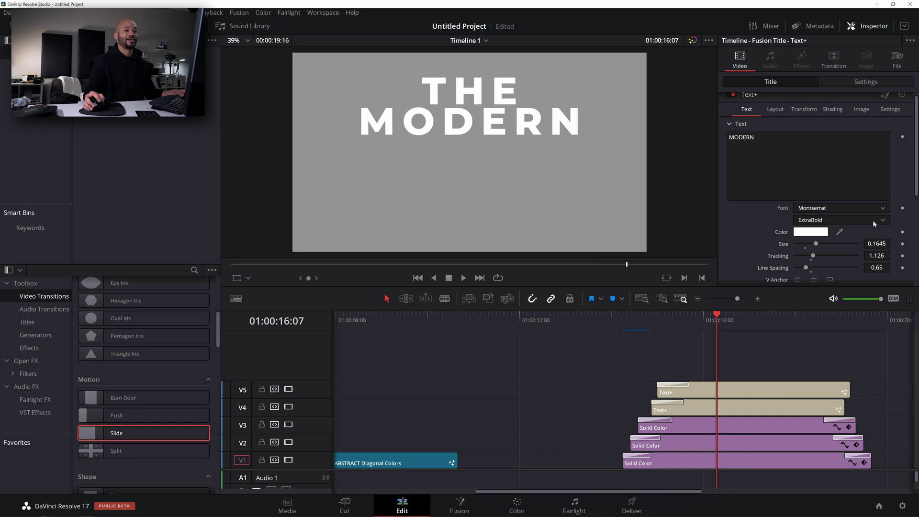
left_click_drag(876, 244, 827, 243)
mouse_move(876, 256)
left_mouse_down()
mouse_move(765, 256)
mouse_move(870, 243)
mouse_move(860, 244)
mouse_move(880, 255)
left_mouse_up()
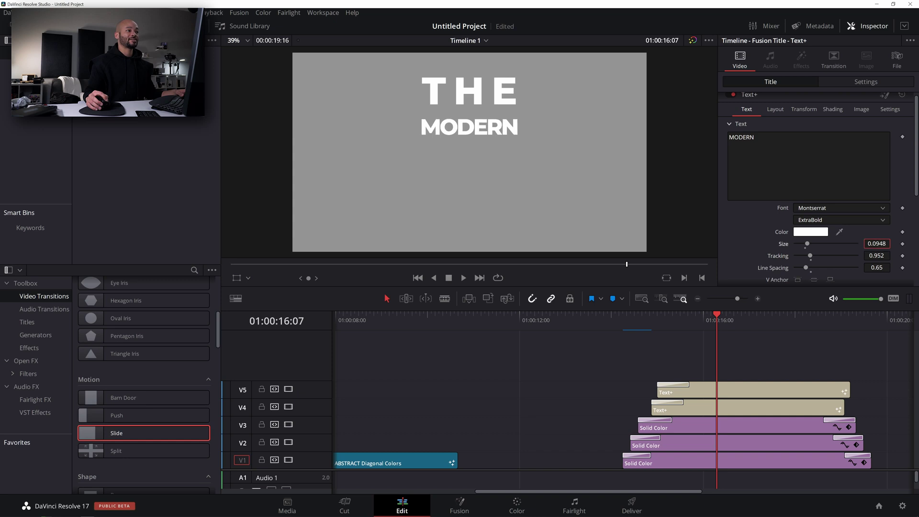
Raise the MODERN text directly beneath THE by setting its layout Center Y to 0.658.
left_click(775, 109)
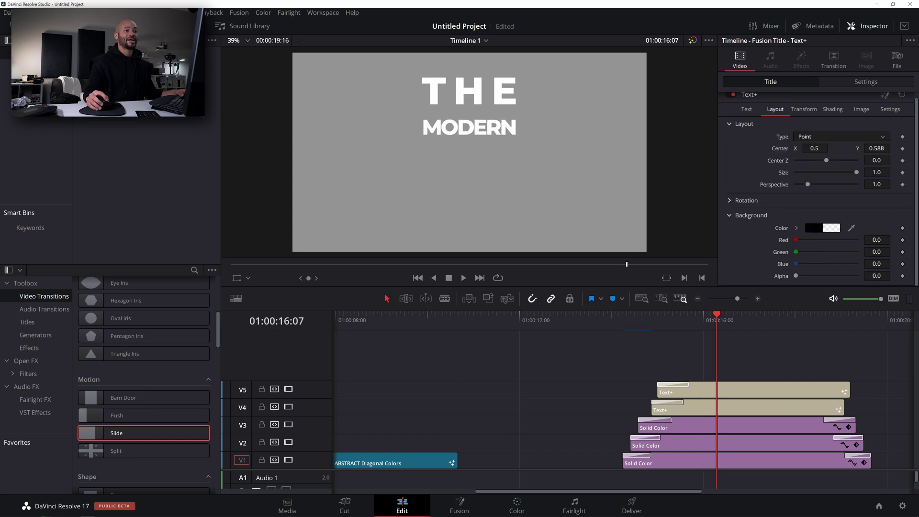
left_click_drag(877, 149, 889, 149)
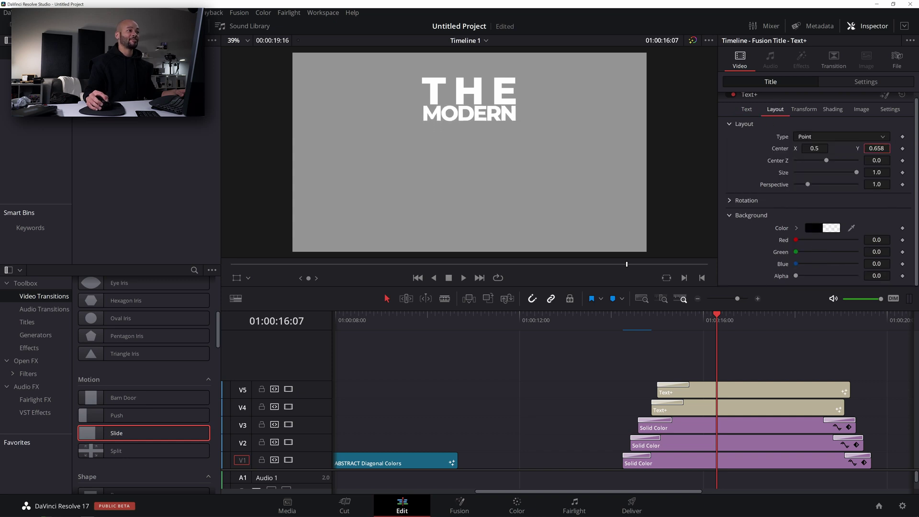
scroll(513, 126, "down", 1)
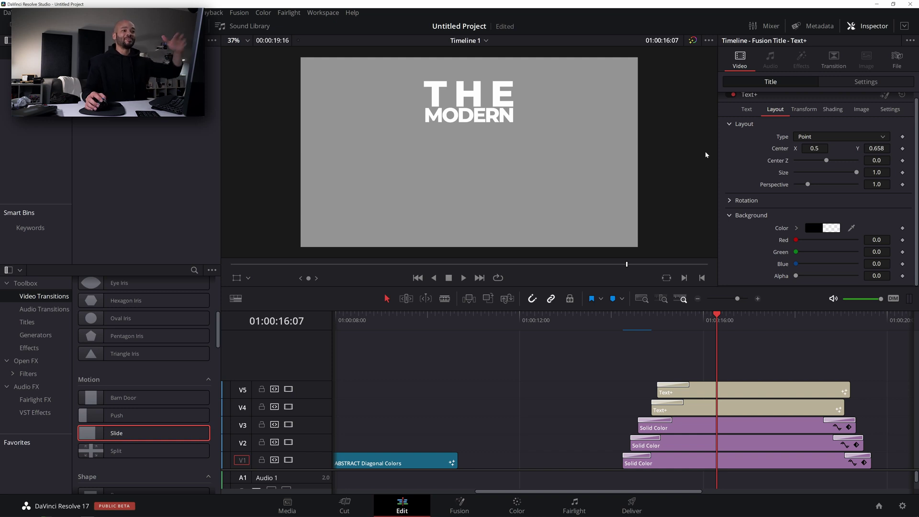
left_click_drag(875, 143, 901, 149)
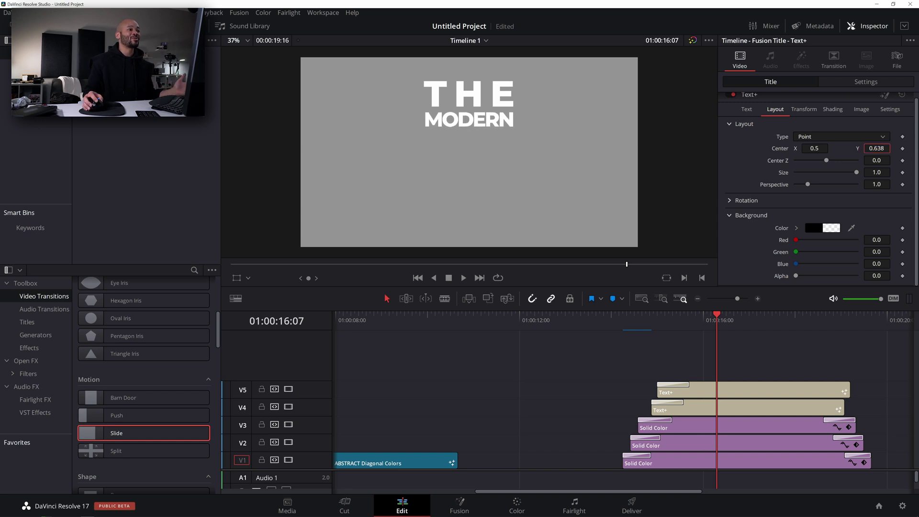
left_click_drag(876, 148, 881, 148)
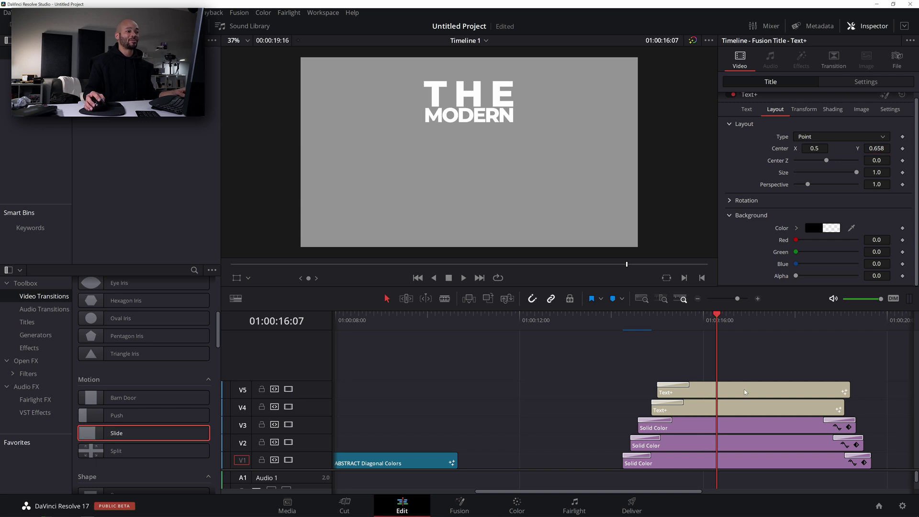
Duplicate the MODERN title clip onto a new track V6, starting three frames later at 01:00:15:03.
left_click_drag(724, 388, 718, 372)
left_click(657, 318)
key("Right")
key("Right")
key("Right")
Replace the text of the duplicated title on V6 with FILMMAKER.
double_click(742, 138)
type("FILMMAKER")
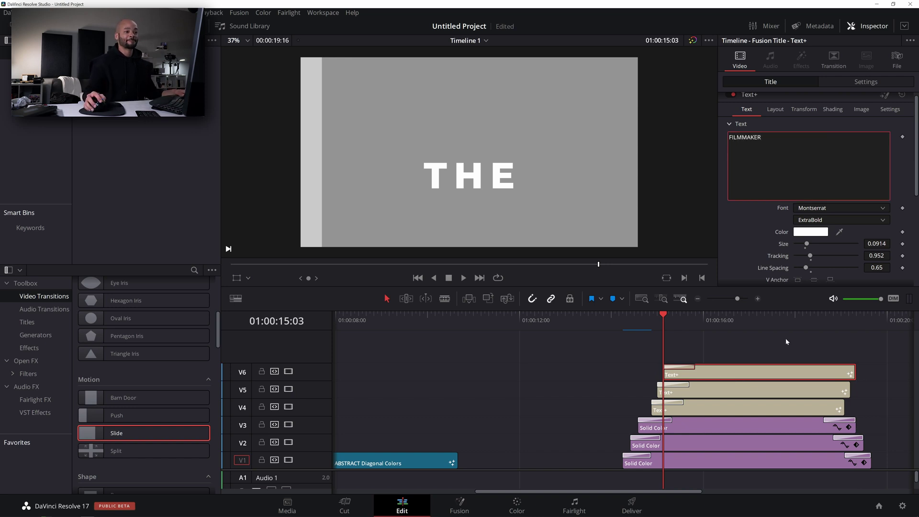
Fit the FILMMAKER text directly beneath MODERN at the same width, with size 0.0689 and layout Center Y 0.597.
left_click(735, 319)
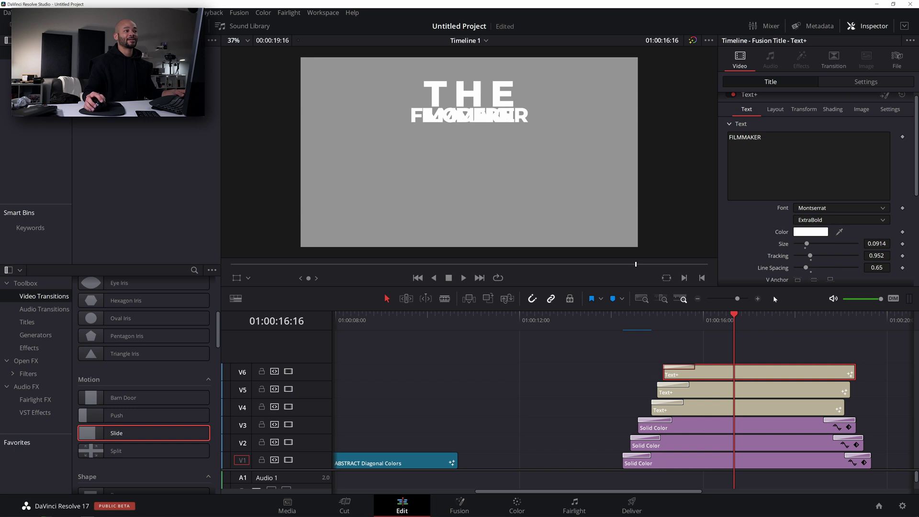
left_click(776, 109)
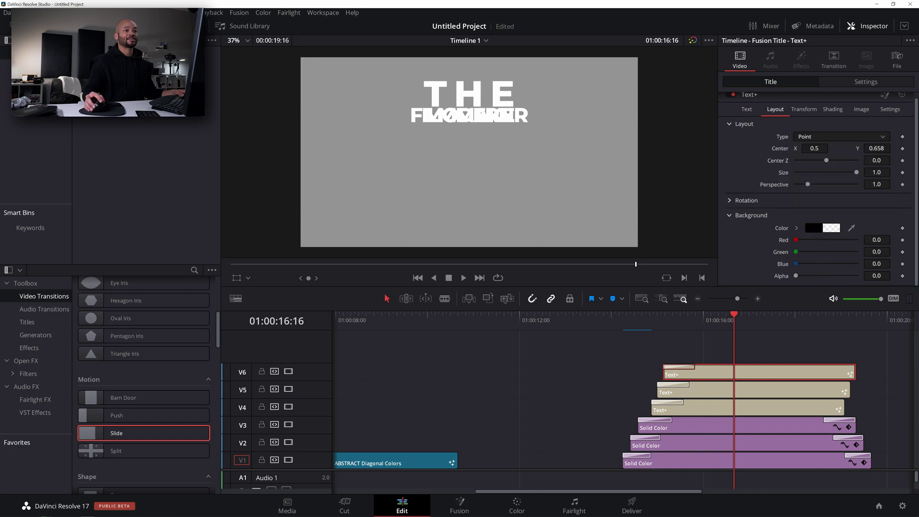
left_click_drag(877, 148, 844, 148)
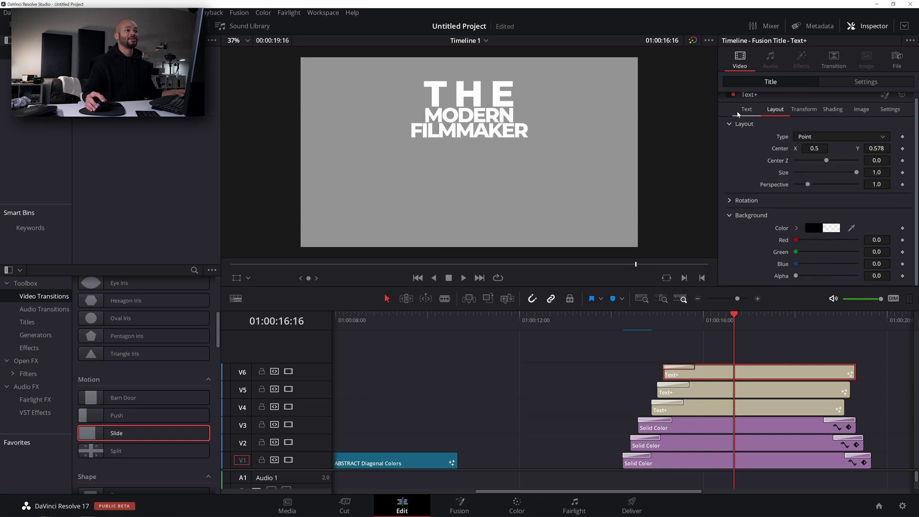
left_click(745, 110)
mouse_move(876, 256)
left_mouse_down()
mouse_move(917, 256)
mouse_move(872, 243)
left_mouse_up()
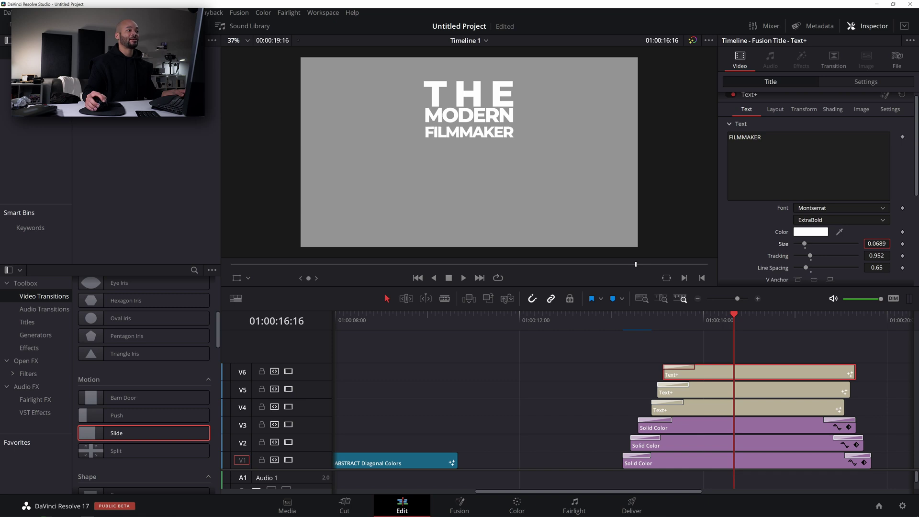
left_click(775, 109)
left_click_drag(877, 149, 884, 148)
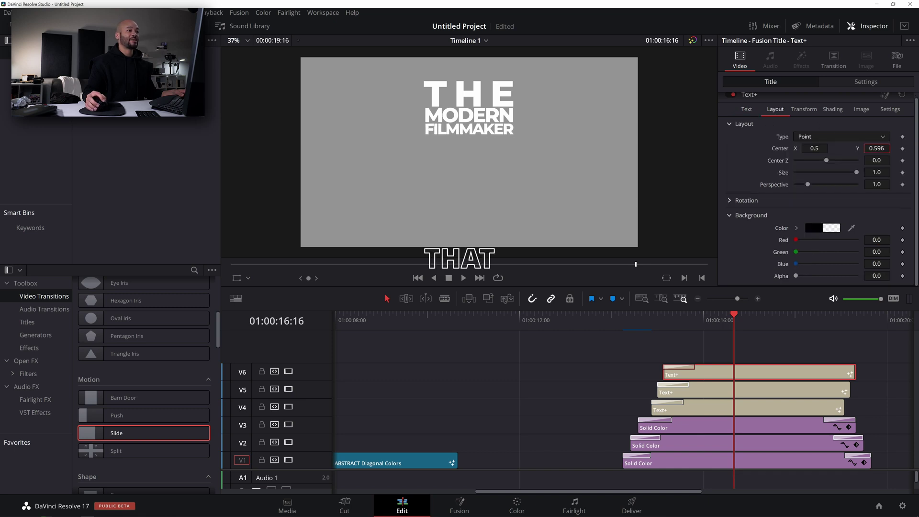
Change the FILMMAKER text color to red #c80000.
scroll(756, 171, "up", 1)
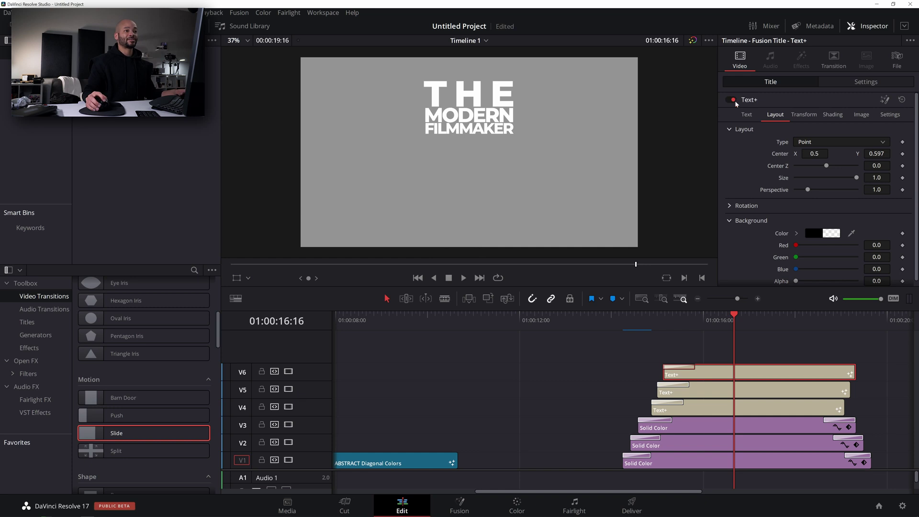
left_click(746, 116)
left_click(808, 237)
left_click(551, 184)
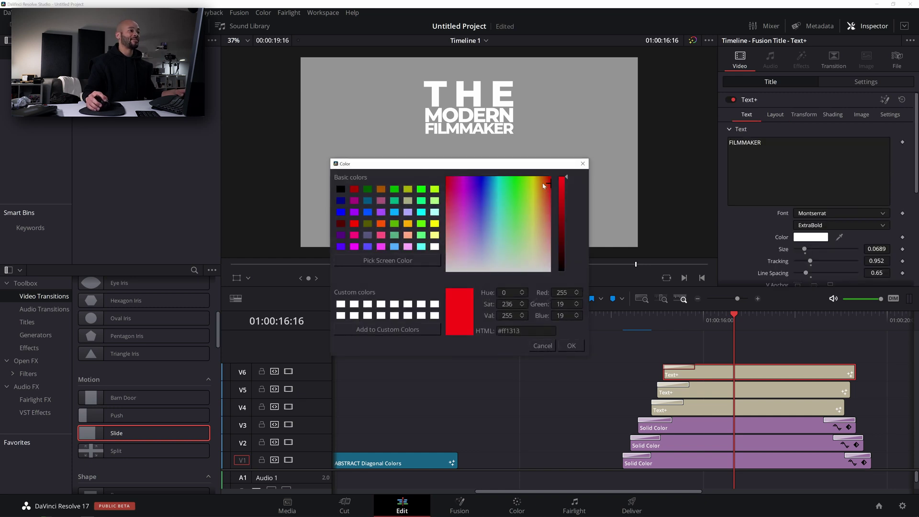
left_click(356, 189)
left_click(571, 346)
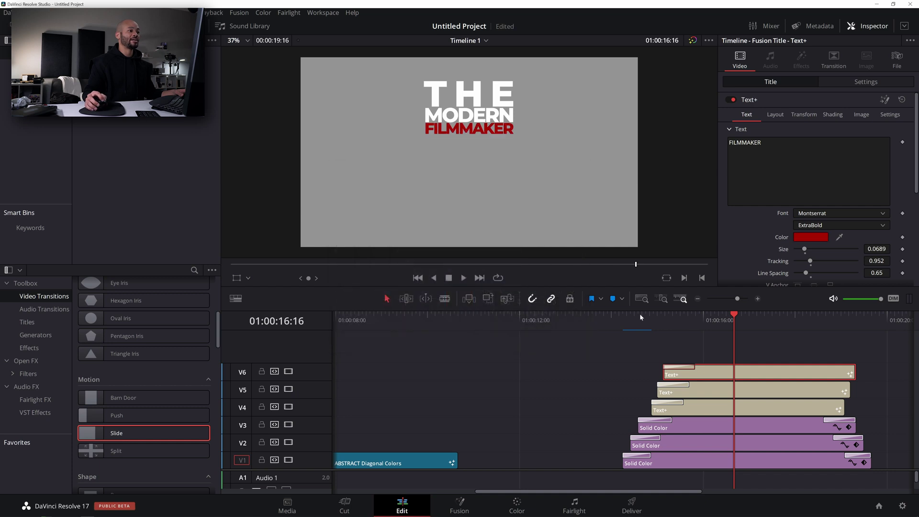
left_click(806, 238)
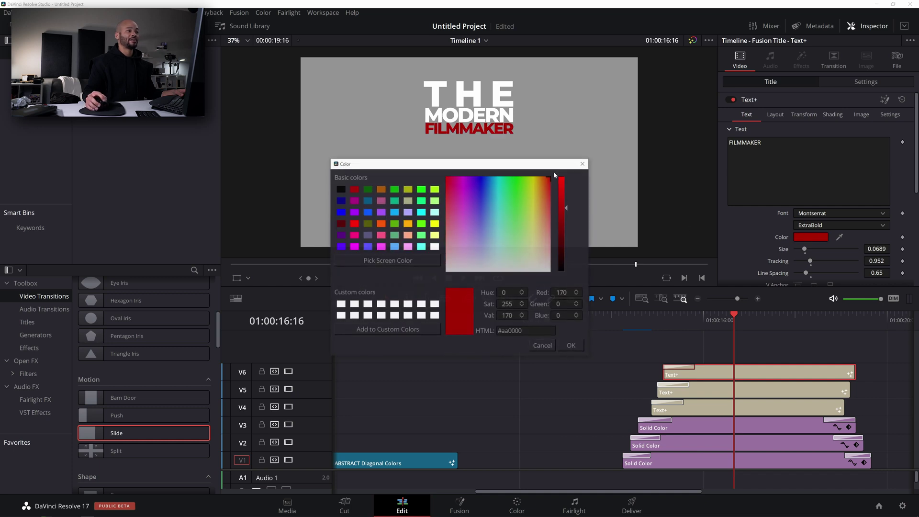
left_click(565, 348)
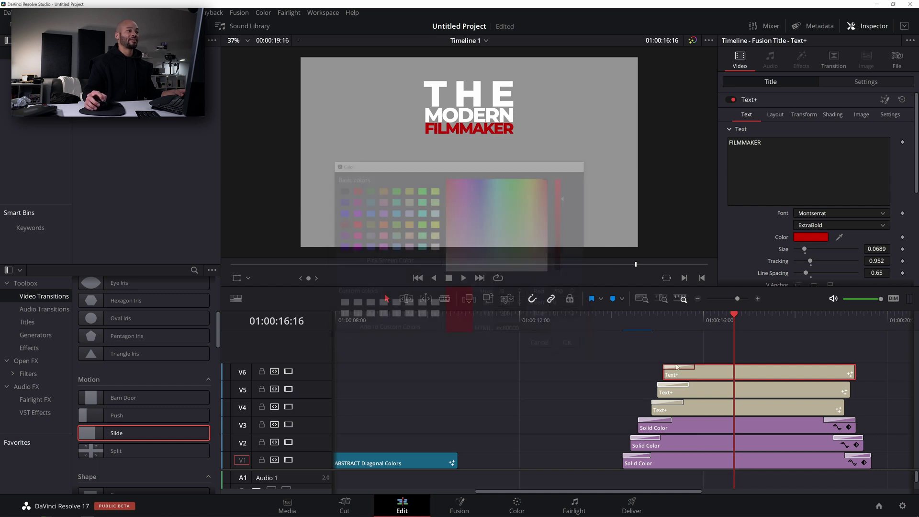
Change the MODERN text color from white to a dark gray that stands out against the gray background.
left_click(704, 410)
left_click(742, 113)
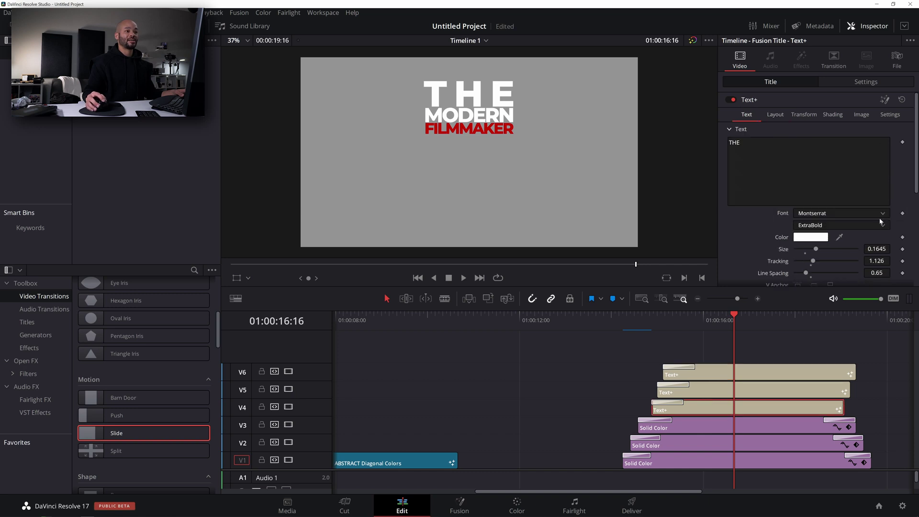
left_click(713, 386)
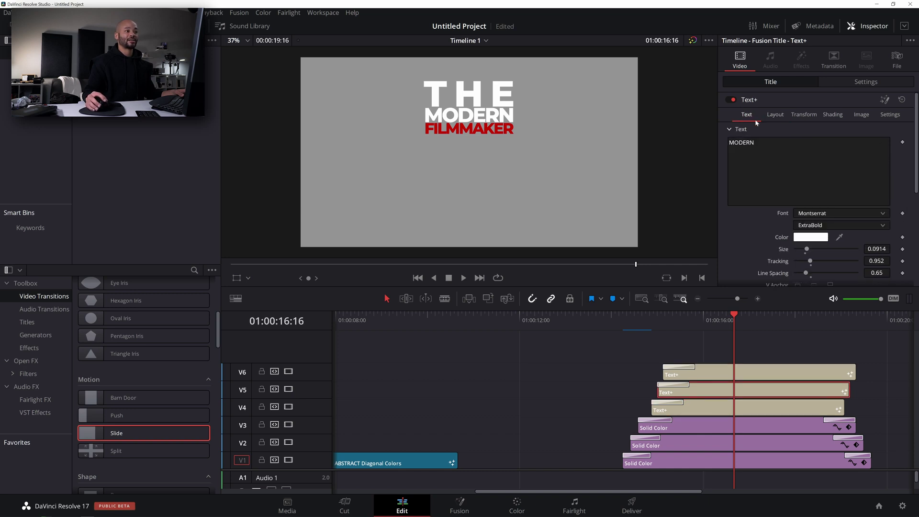
left_click(802, 239)
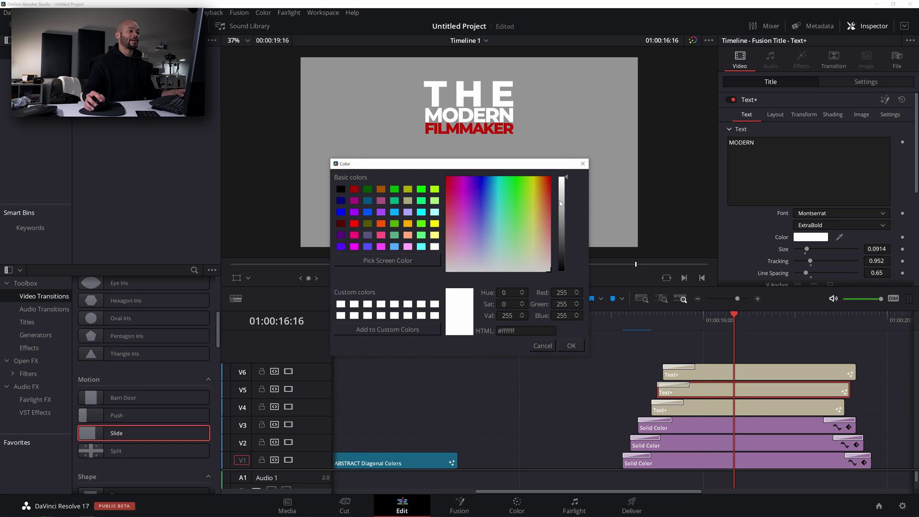
left_click_drag(562, 203, 566, 224)
left_click(572, 346)
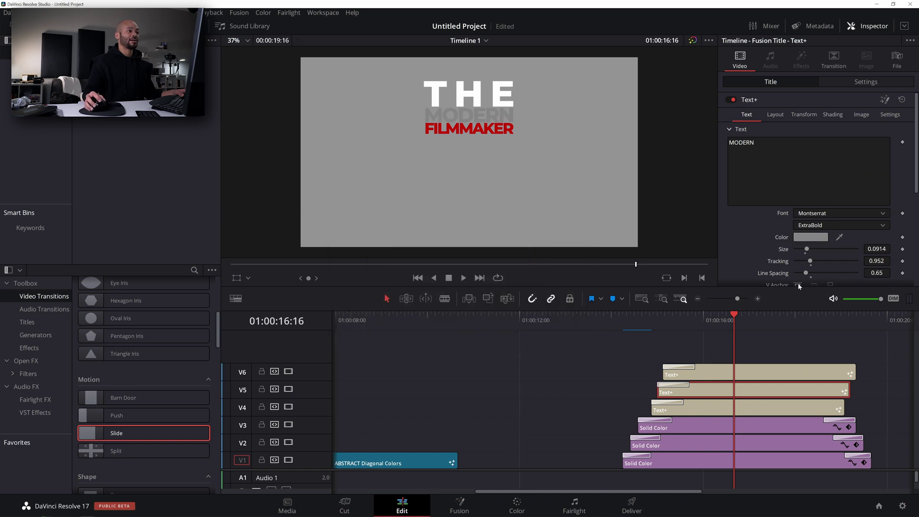
left_click(801, 238)
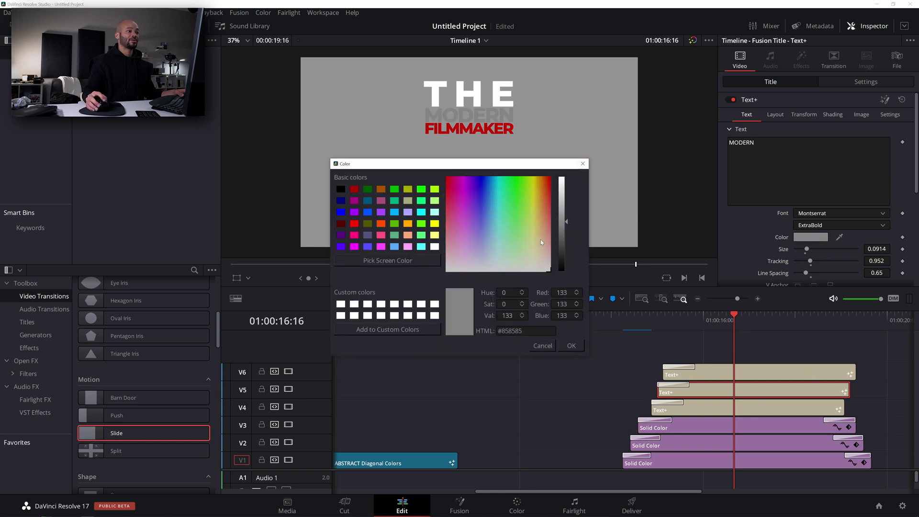
left_click(563, 241)
left_click(571, 346)
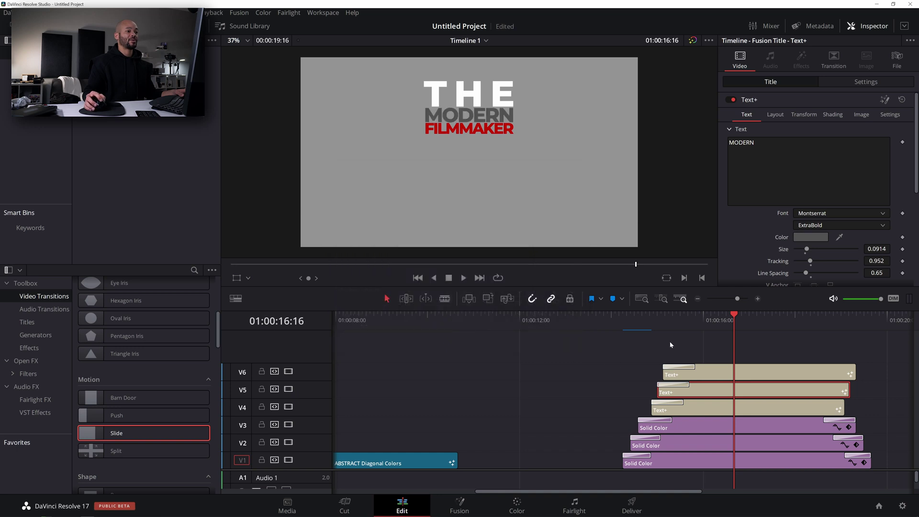
Play back the transition from before the first Solid Color clip to check how the three title lines slide in.
left_click(618, 319)
key("space")
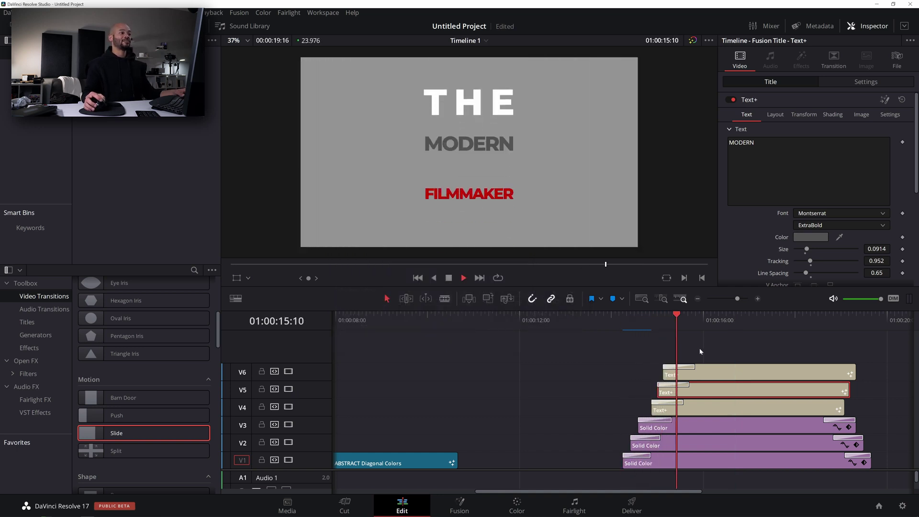
left_click(631, 320)
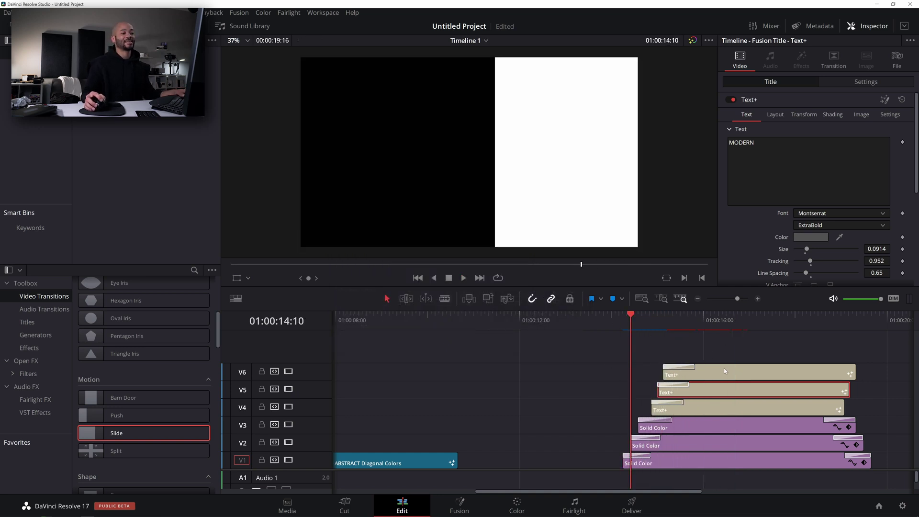
Trim the end of the MODERN title on V5 to 01:00:18:22, slightly before the THE title ends.
left_click(724, 371, "ctrl")
left_click(724, 406, "ctrl")
left_click_drag(633, 328, 781, 348)
left_click(844, 401)
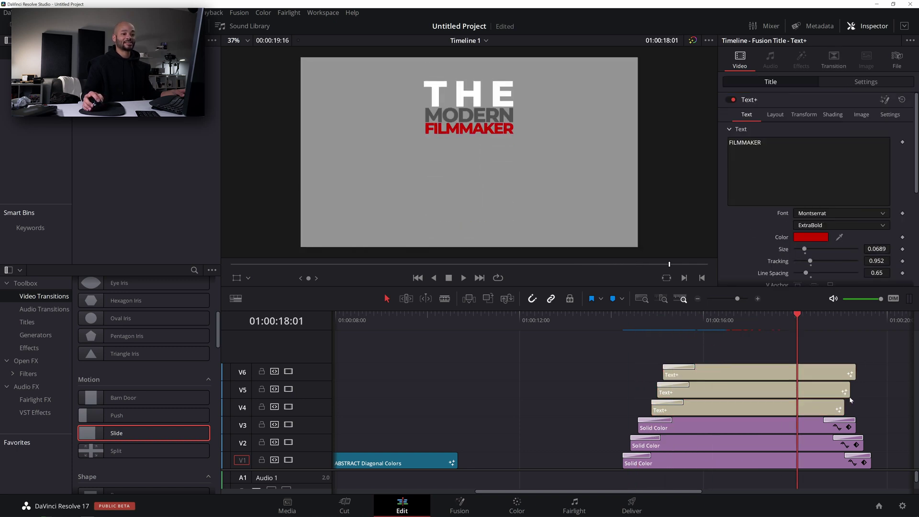
left_click_drag(847, 391, 838, 393)
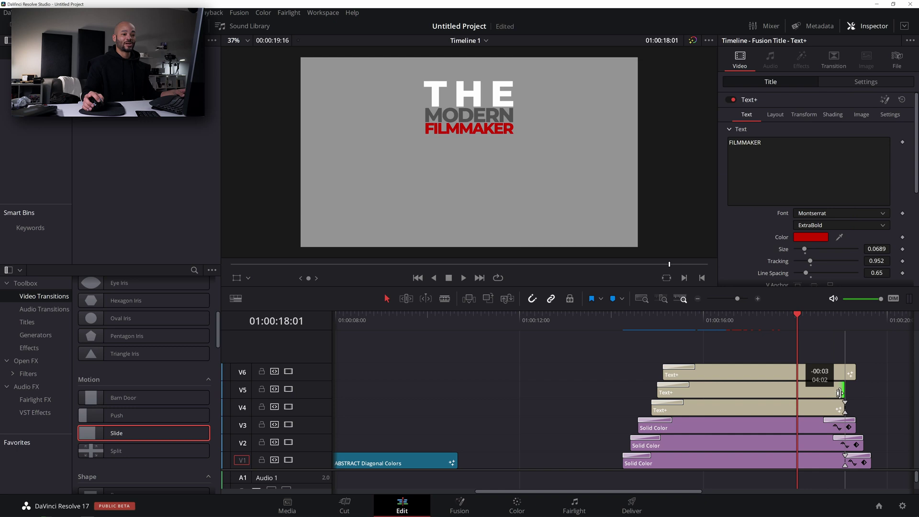
left_click(845, 319)
key("Left")
key("Left")
key("Left")
key("Left")
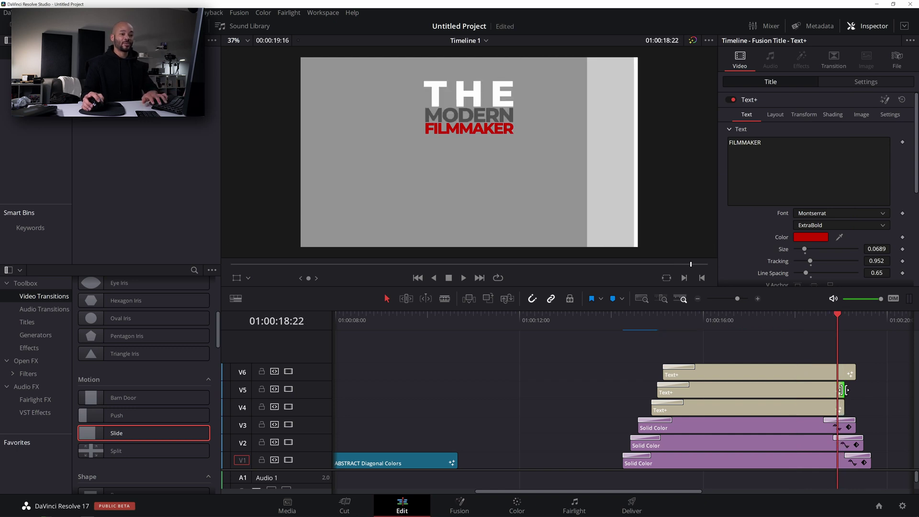
left_click_drag(844, 390, 826, 374)
Trim the end of the FILMMAKER title on V6 to 01:00:18:18, four frames before MODERN ends.
key("Left")
key("Left")
key("Left")
key("Left")
Add a Slide transition to the end of the FILMMAKER title and set its preset to Slide, Top-Down.
left_click_drag(128, 431, 821, 372)
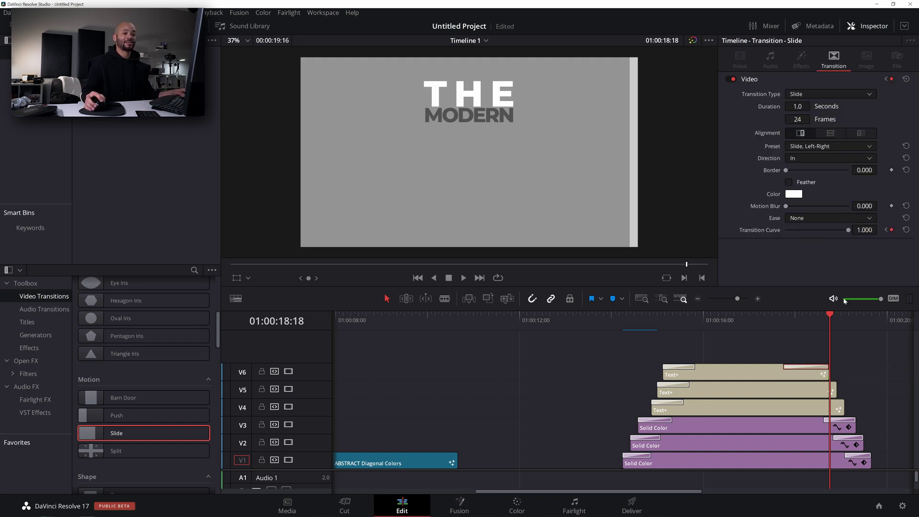
left_click(825, 148)
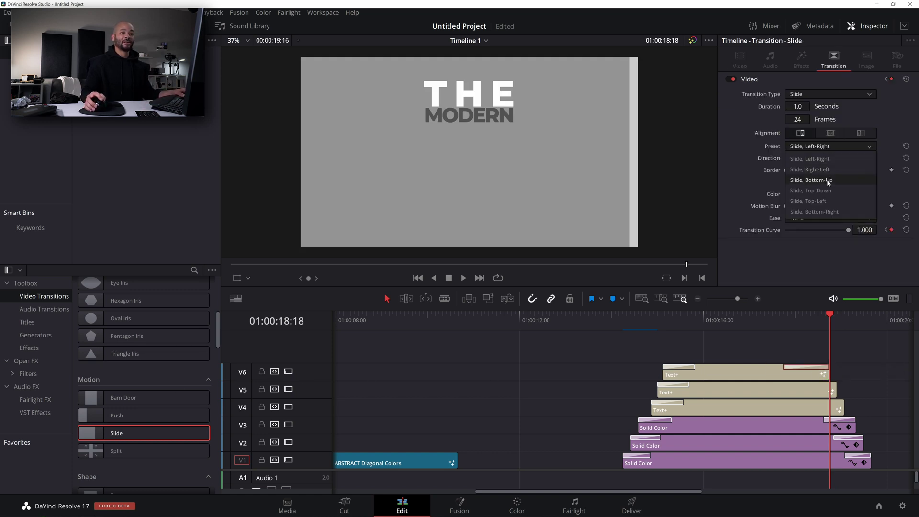
left_click(826, 180)
left_click(825, 149)
left_click(826, 192)
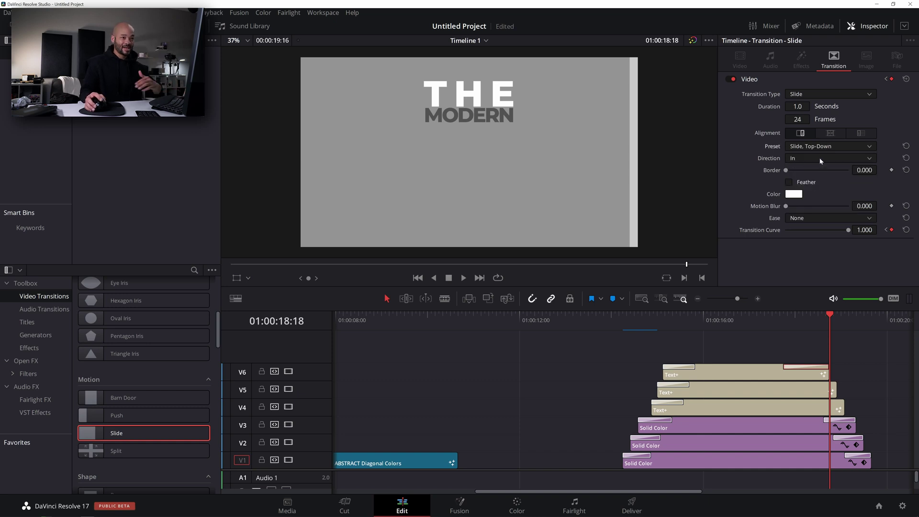
Set the FILMMAKER end transition's direction to Out and its ease to In.
left_click(820, 159)
left_click(820, 180)
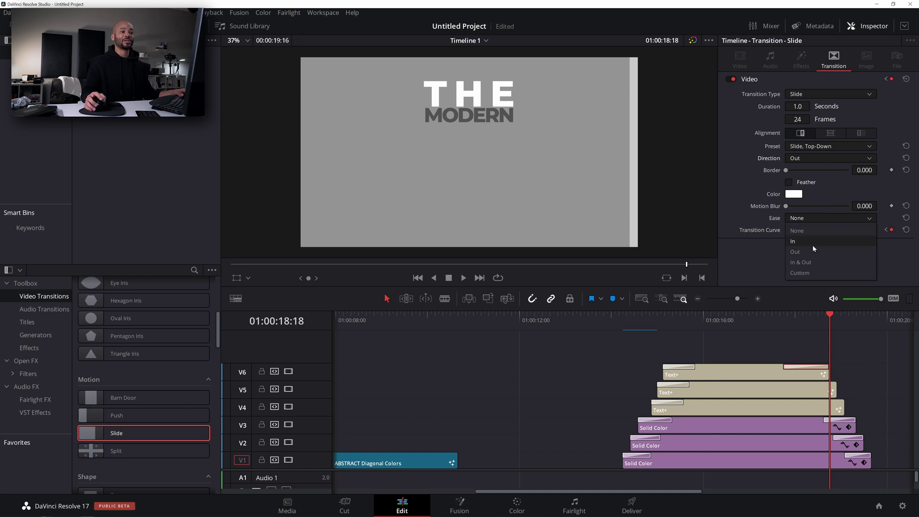
left_click(812, 241)
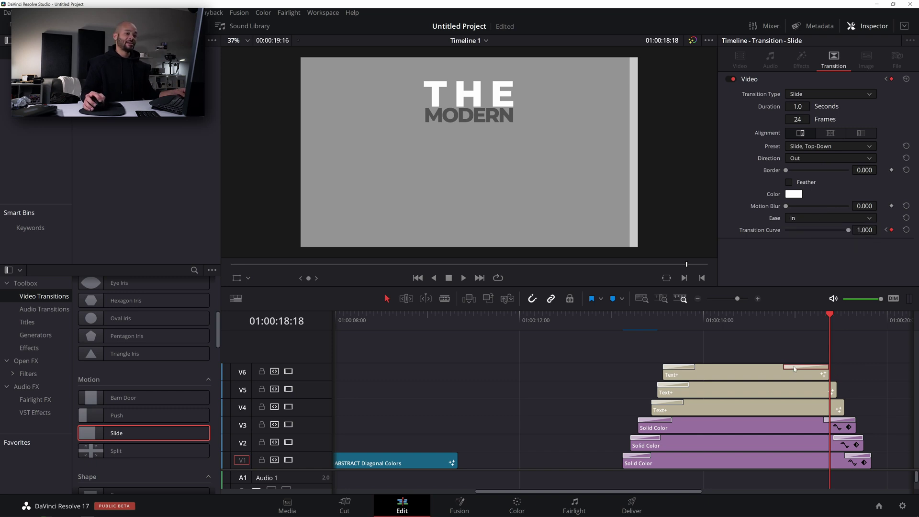
Shorten the FILMMAKER title's end transition to about half a second and add a Slide transition to the end of the MODERN title.
left_click_drag(785, 367, 804, 366)
left_click_drag(117, 432, 816, 387)
left_click(816, 390)
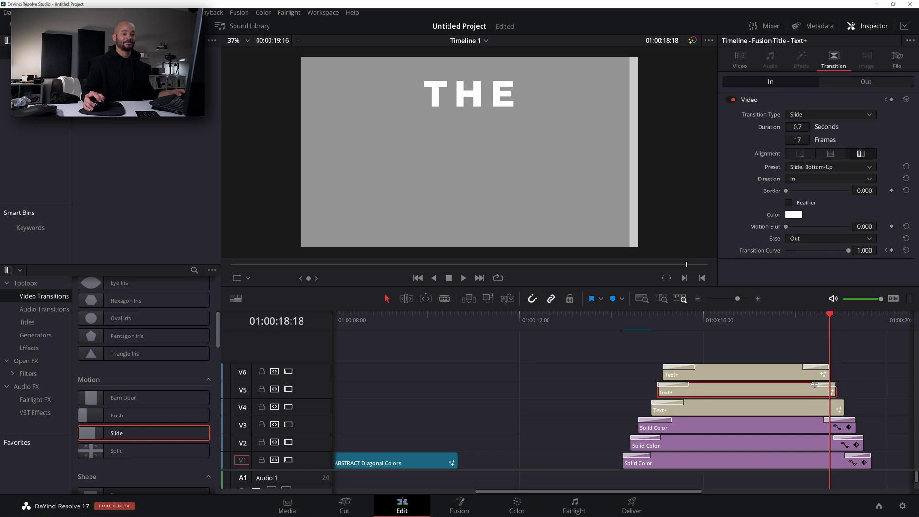
left_click(814, 386)
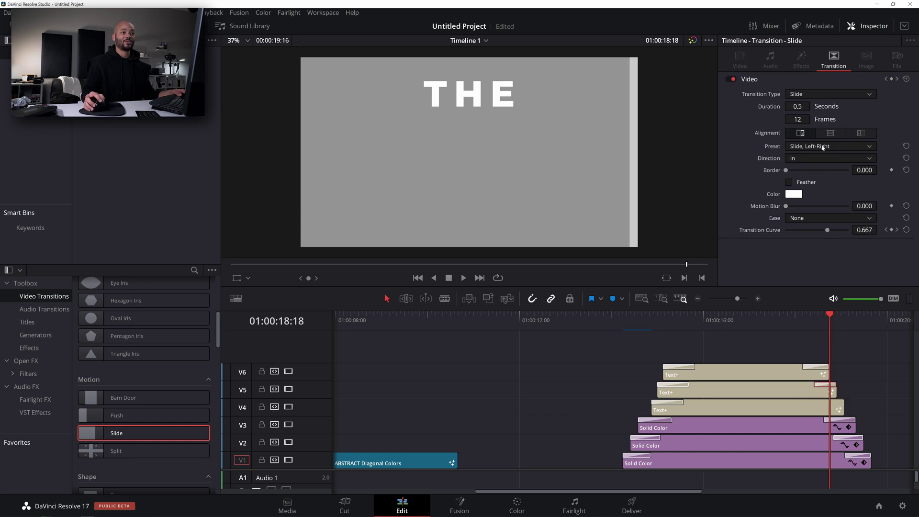
Set the MODERN end transition's preset to Slide, Top-Down, its direction to Out and its ease to In.
left_click(822, 149)
left_click(835, 183)
left_click(816, 158)
left_click(810, 179)
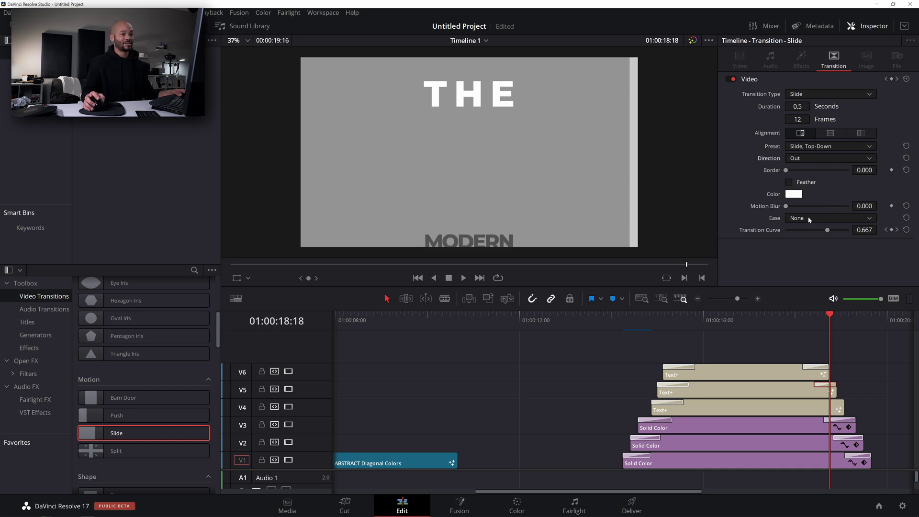
left_click(807, 217)
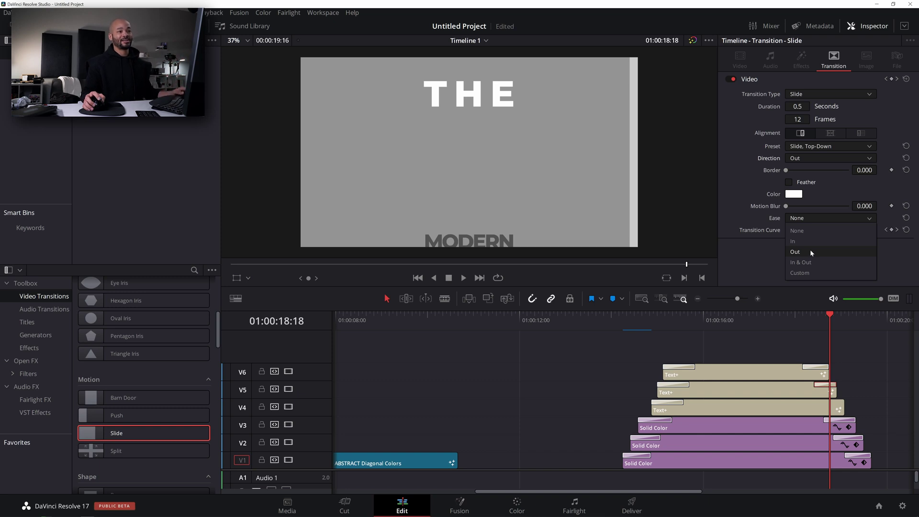
left_click(805, 242)
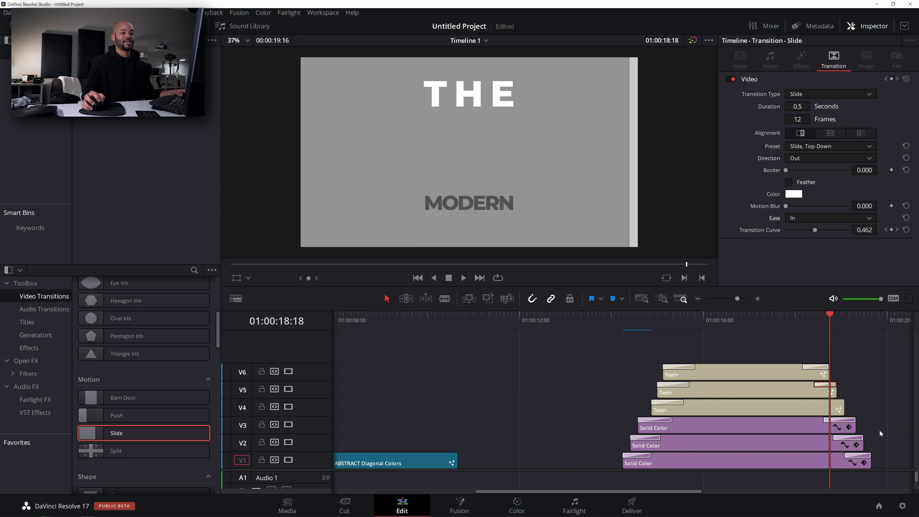
Add a Slide transition to the end of the THE title with preset Slide, Top-Down, direction Out and ease In.
left_click_drag(186, 433, 827, 403)
left_click(816, 146)
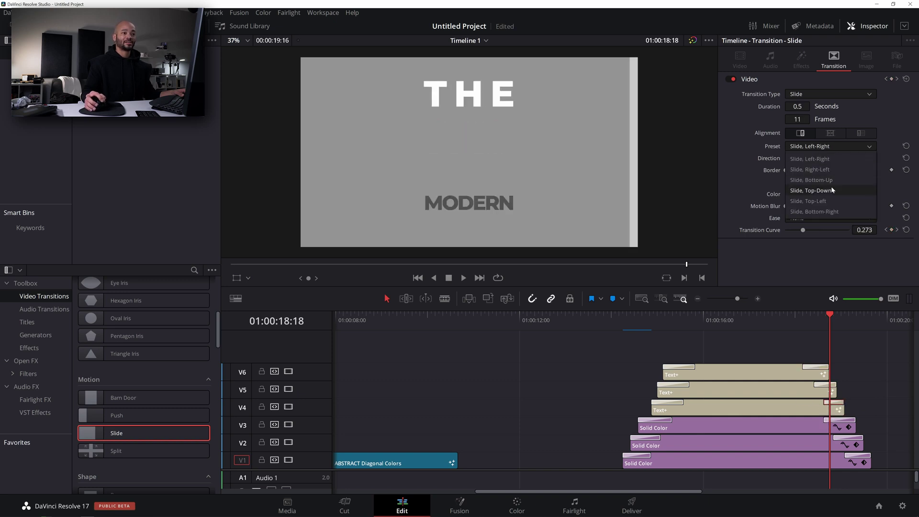
left_click(819, 190)
left_click(817, 180)
left_click(815, 220)
left_click(814, 253)
left_click(802, 220)
left_click(800, 240)
Play back the title sequence from its start to check the slide animations.
left_click(630, 329)
key("space")
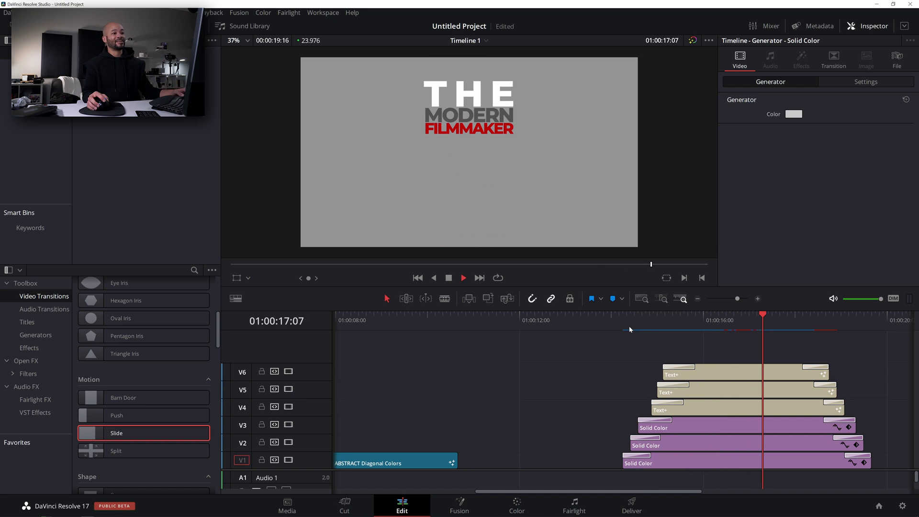
left_click(762, 378)
left_click(763, 425)
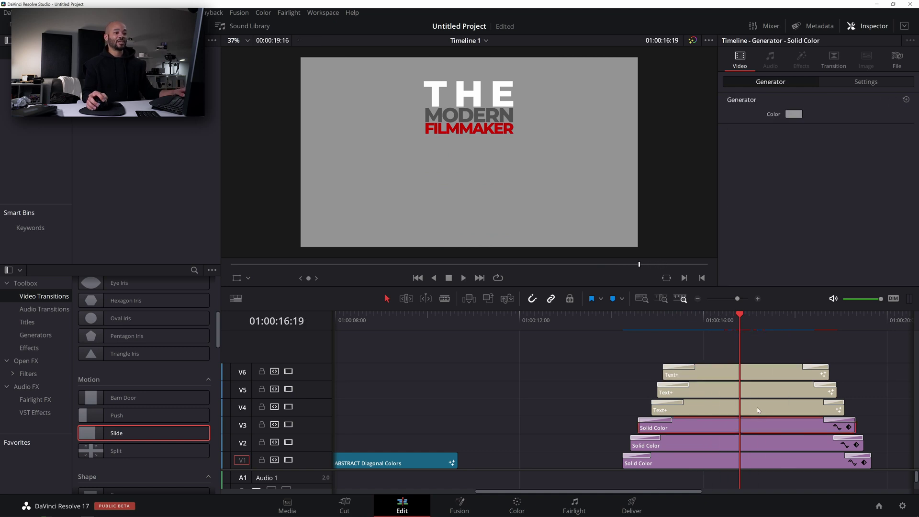
Lower the THE title on V4 by setting its layout Center Y to 0.416.
left_click(763, 407)
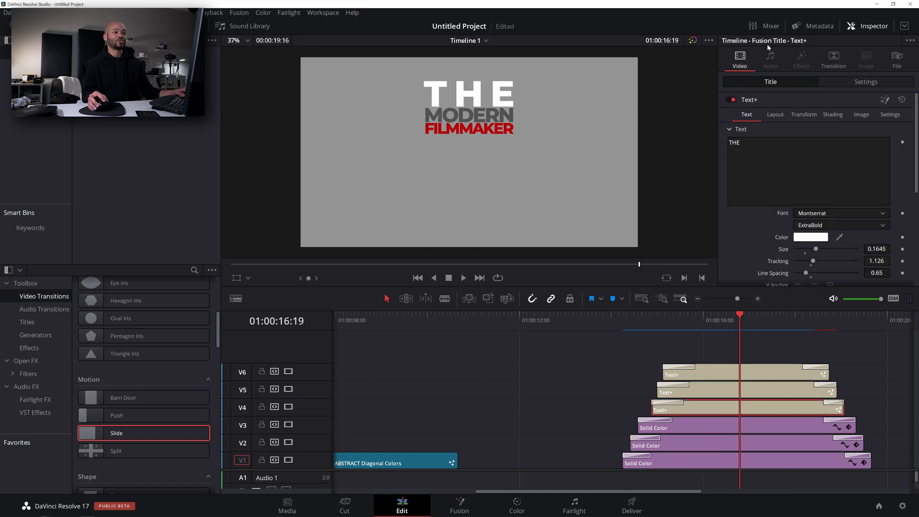
left_click(784, 116)
left_click_drag(876, 153, 798, 154)
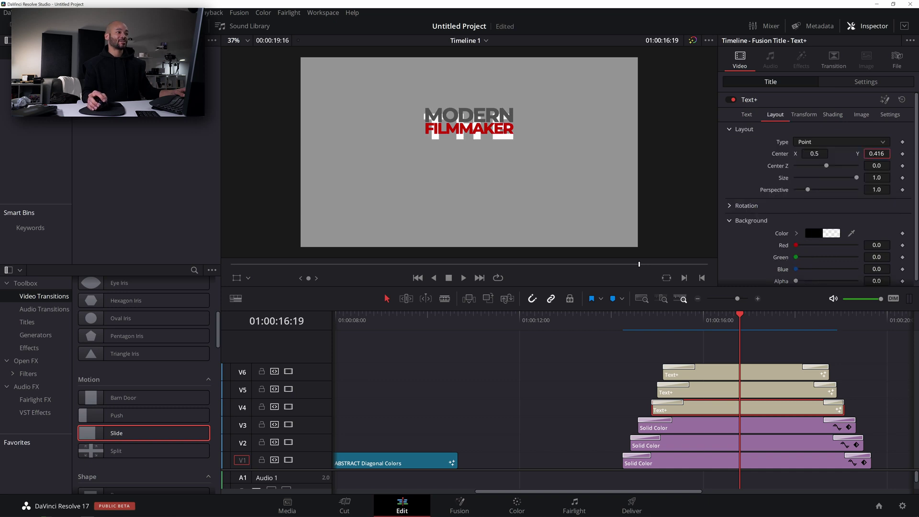
Lower the MODERN title to Center Y 0.492 and the FILMMAKER title to Center Y 0.433, stacking them beneath THE.
left_click(775, 393)
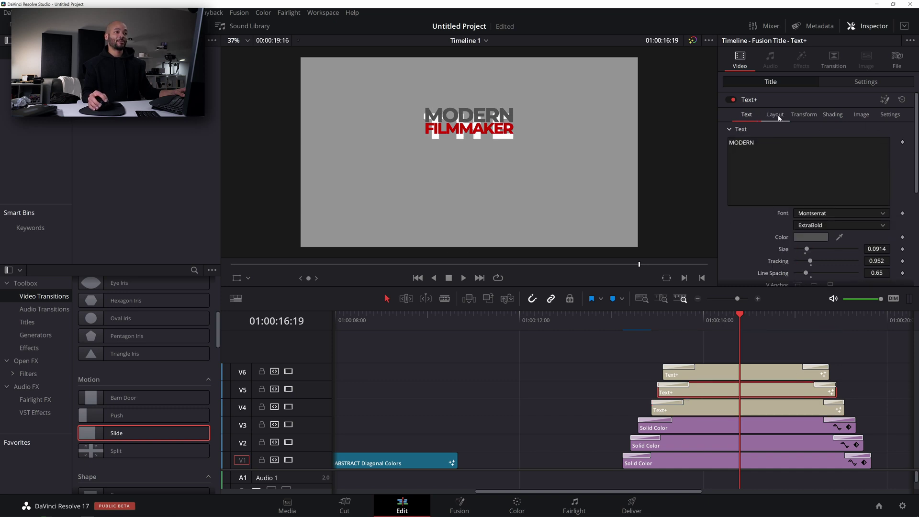
left_click_drag(876, 153, 857, 153)
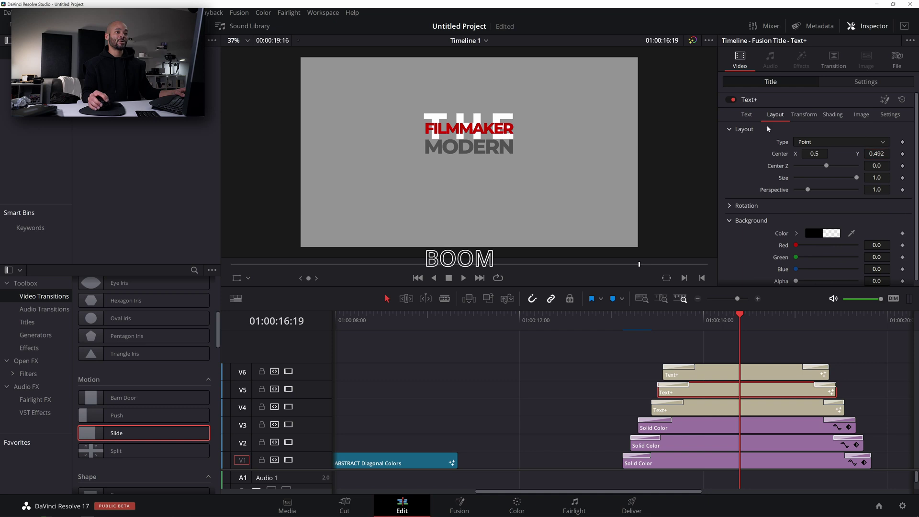
left_click(772, 375)
left_click(775, 115)
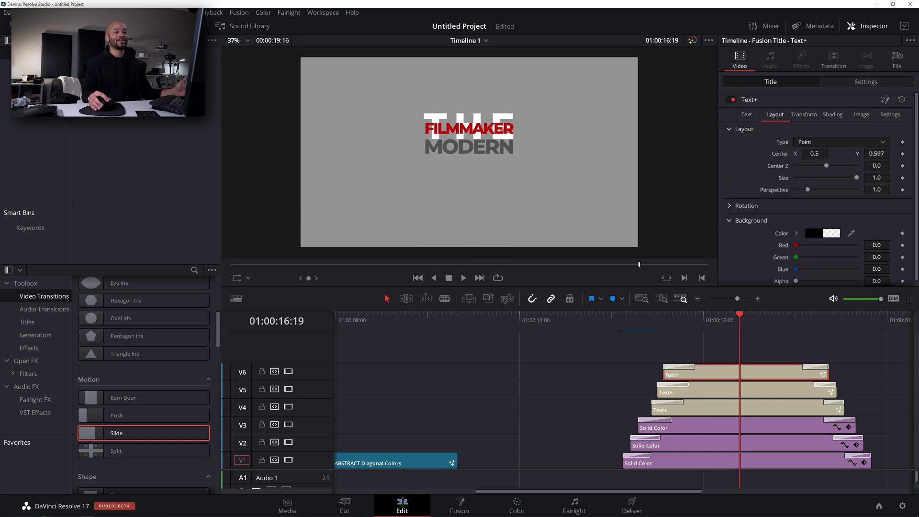
left_click_drag(877, 154, 792, 154)
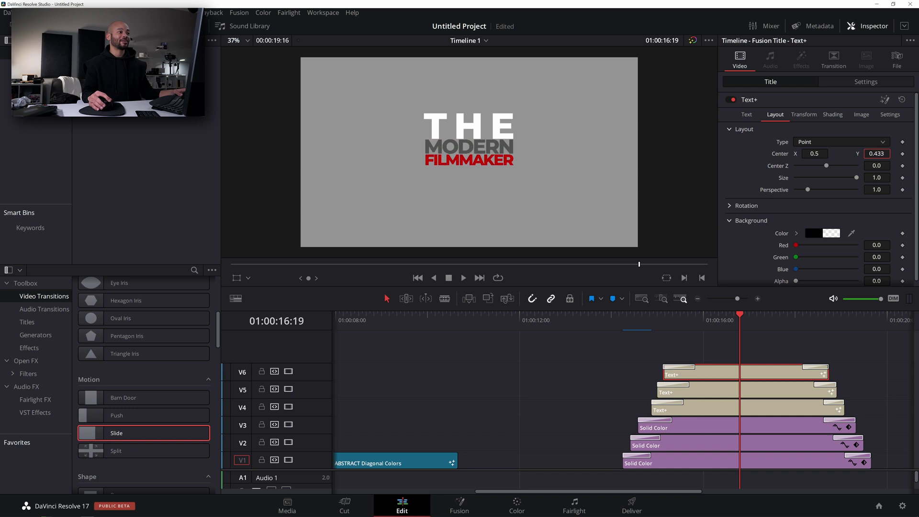
Play back the sequence with the repositioned titles, checking how they slide in and out.
left_click(605, 330)
key("space")
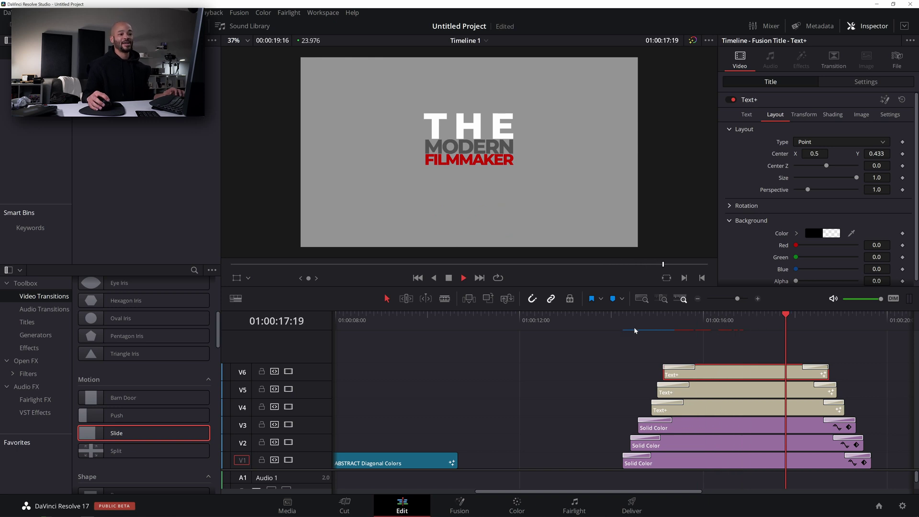
left_click(782, 331)
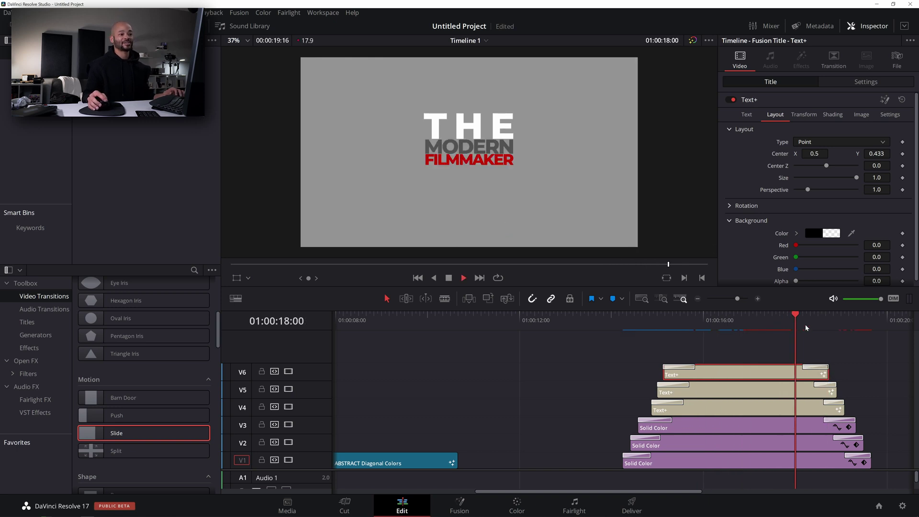
left_click(804, 327)
key("space")
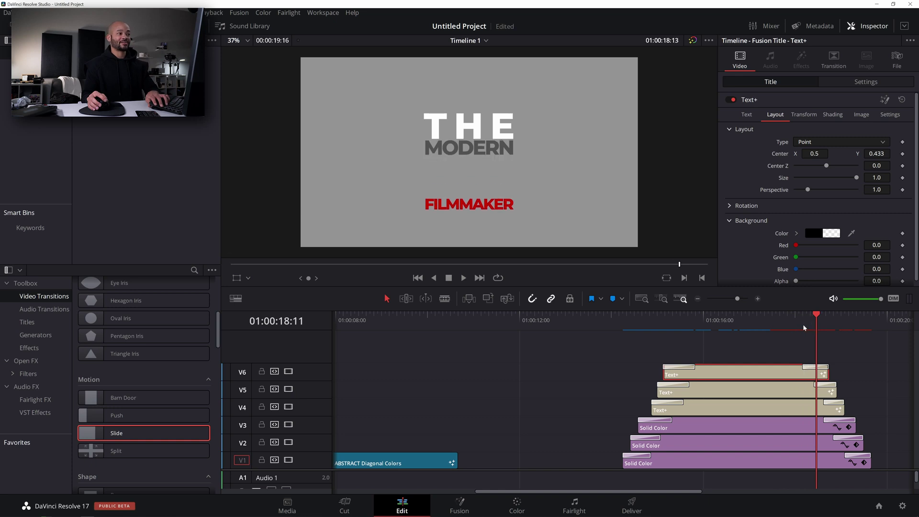